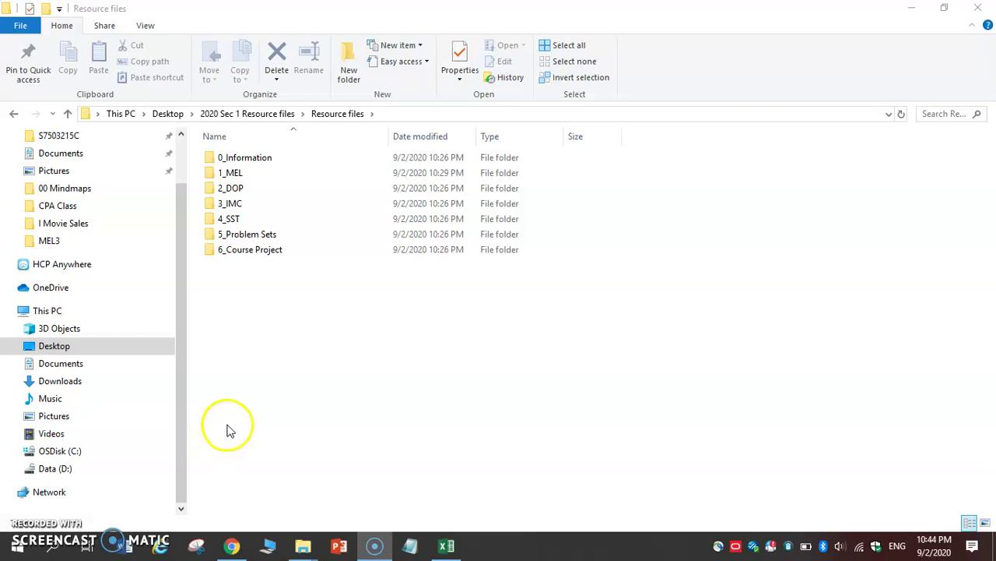
Step: Launch Inkscape by searching 'Inkscape' in the Windows Start menu
click(52, 548)
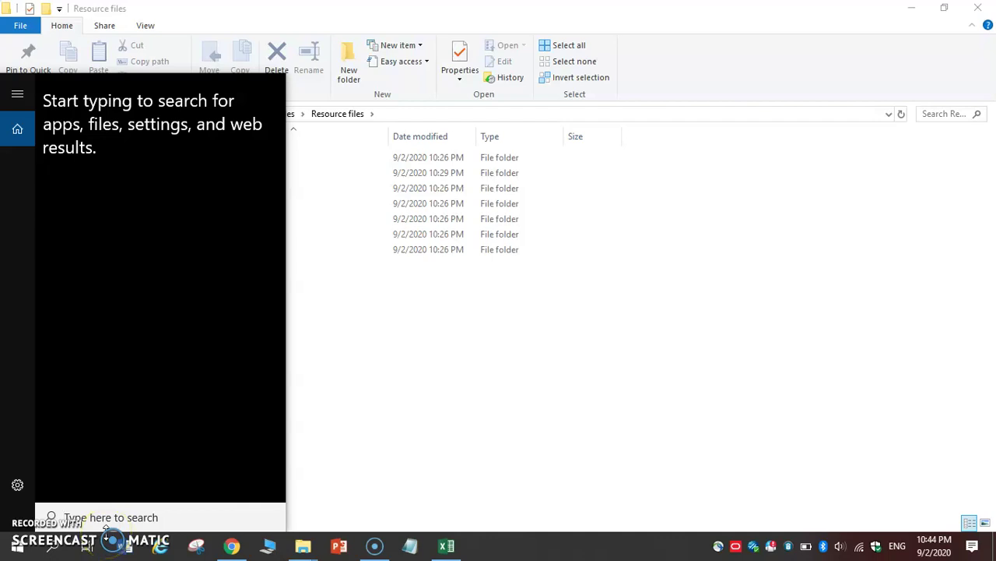
text(Inkscape)
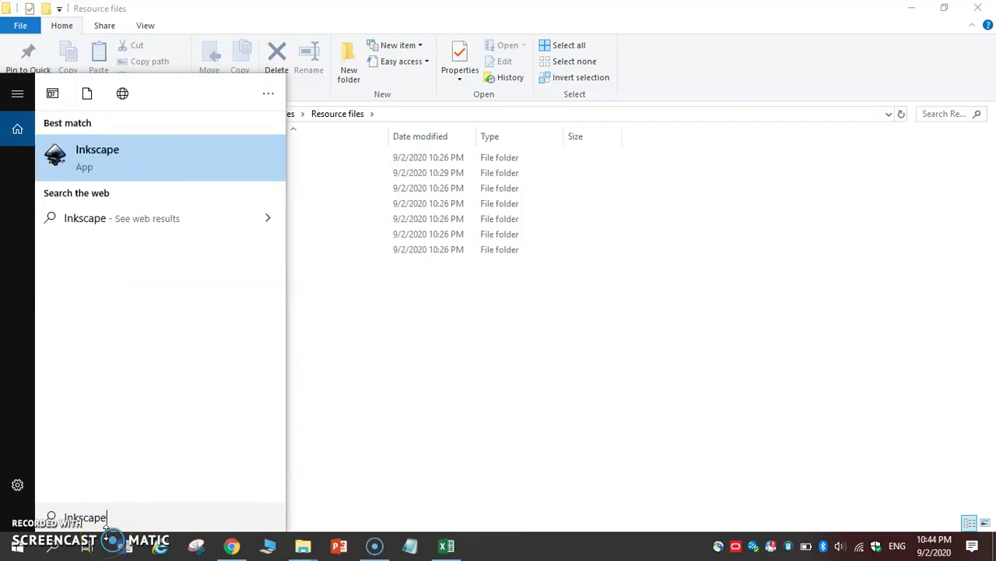
click(220, 170)
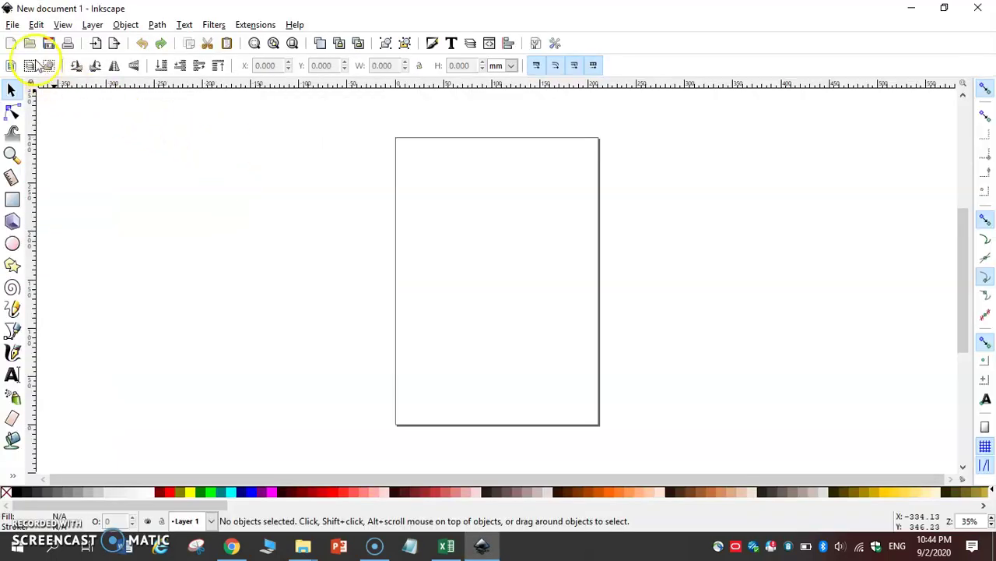
Step: In the Open dialog, rename the MEL3_ file to Reg_RUNNINGBOYS_Name and open it
click(13, 24)
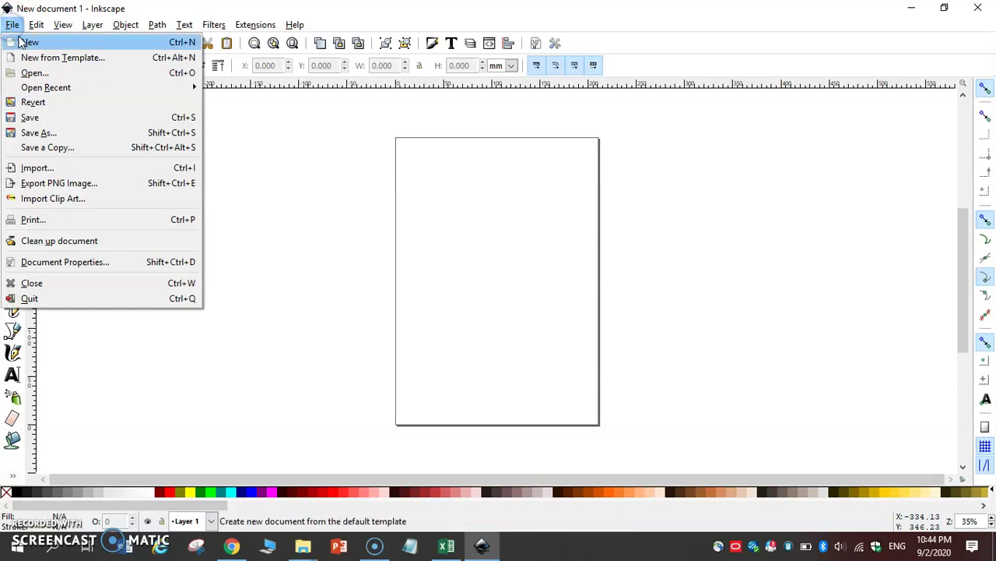
click(34, 72)
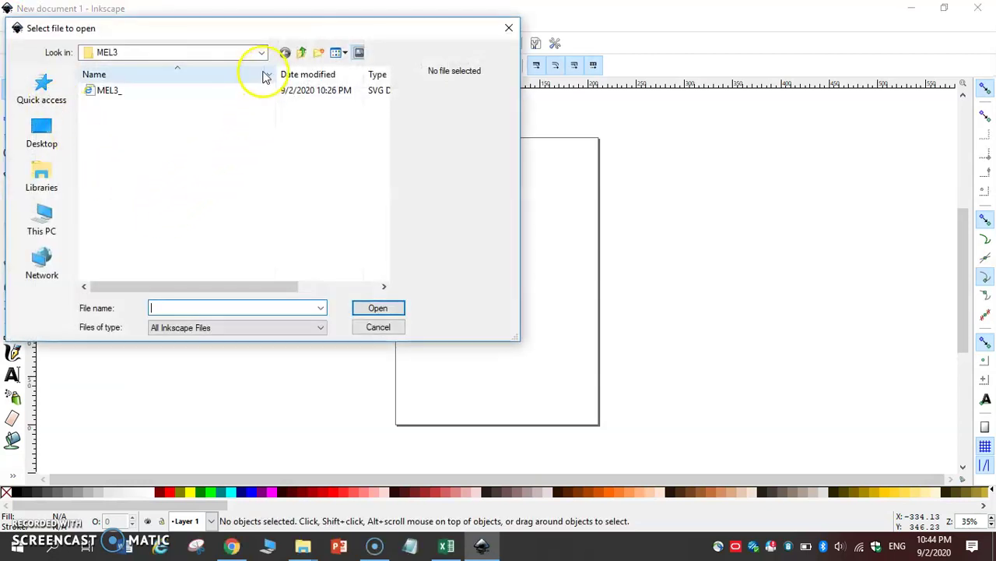
click(123, 92)
click(104, 92)
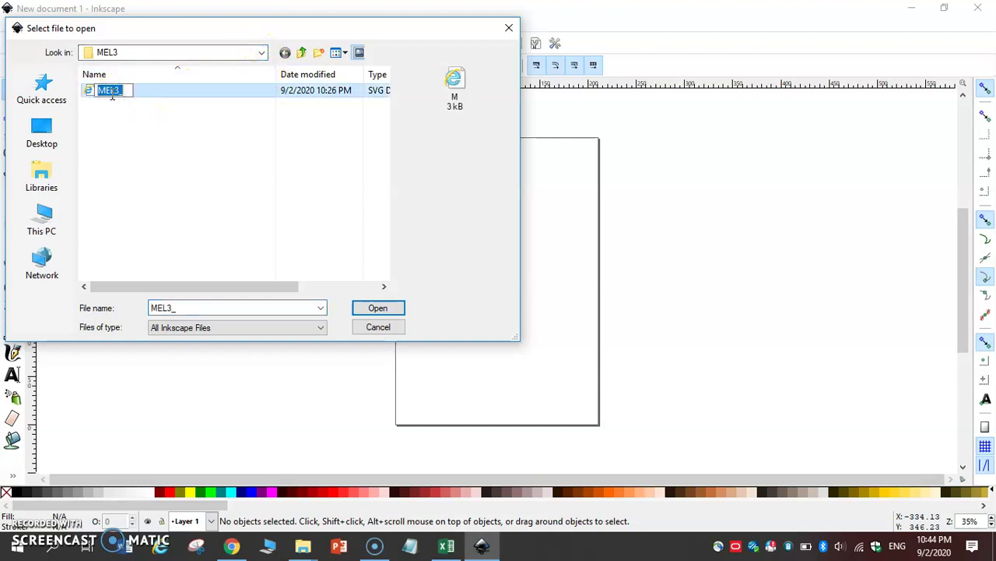
click(106, 92)
text(0)
text(eg_RUNNINGBOYS_Name)
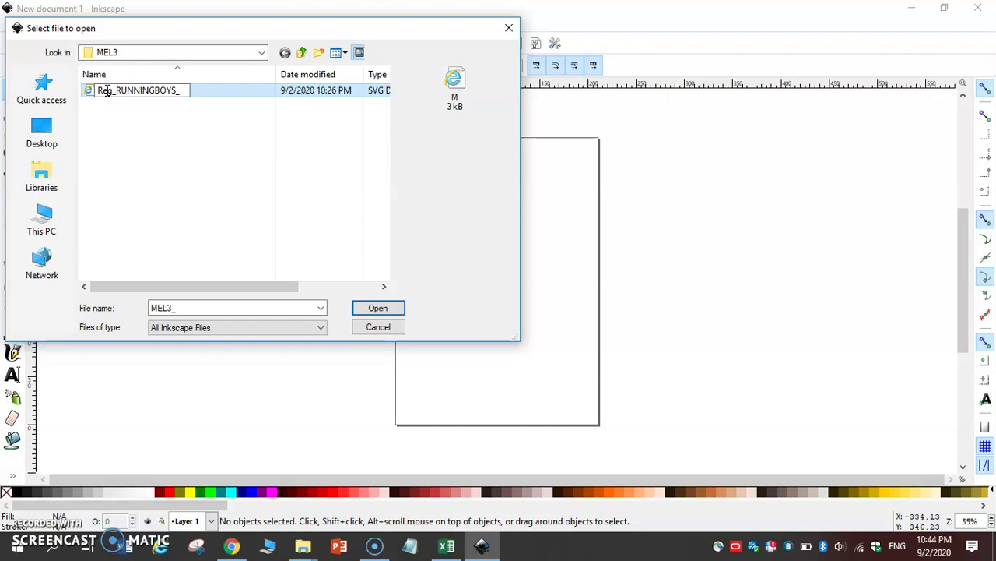
click(251, 173)
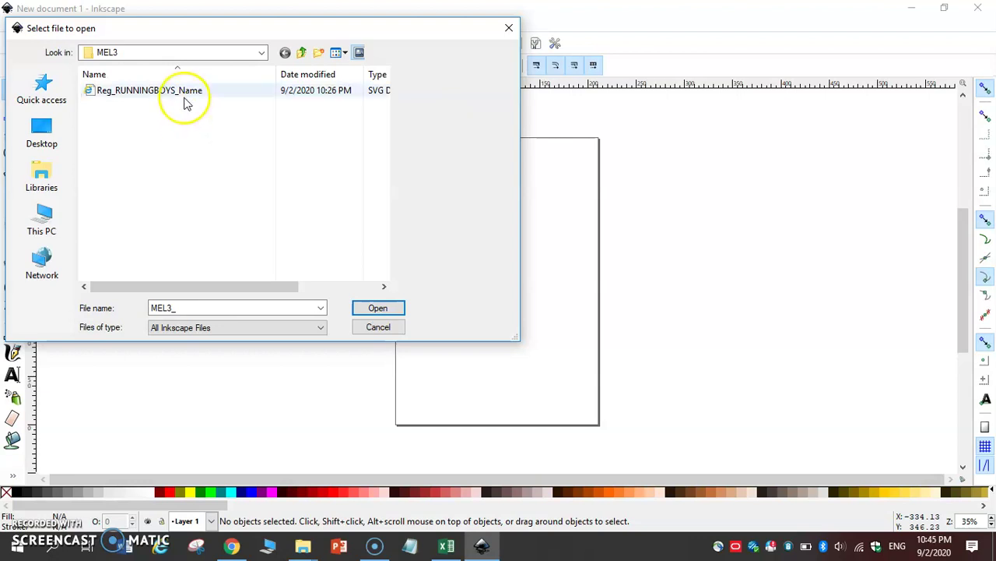
click(182, 92)
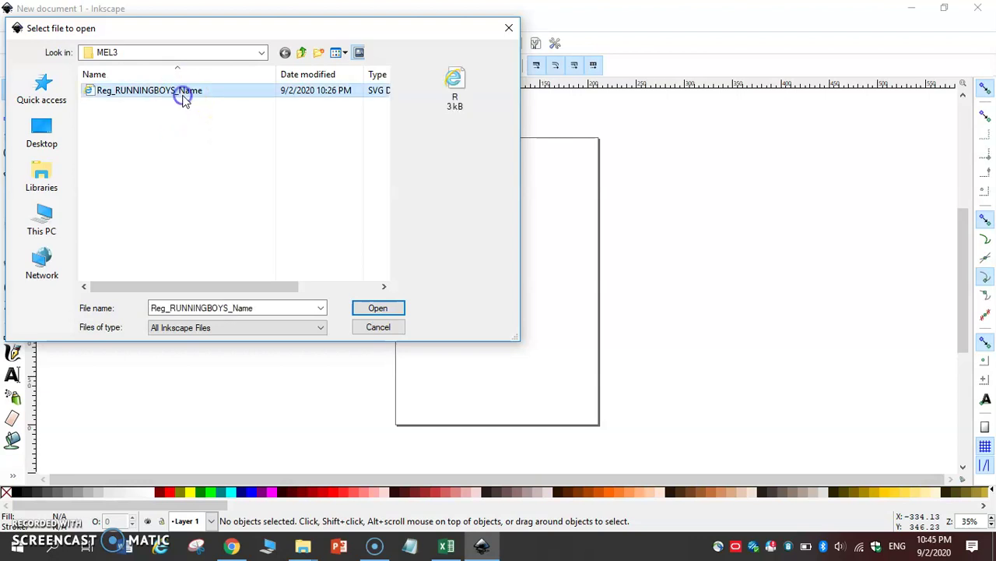
click(378, 311)
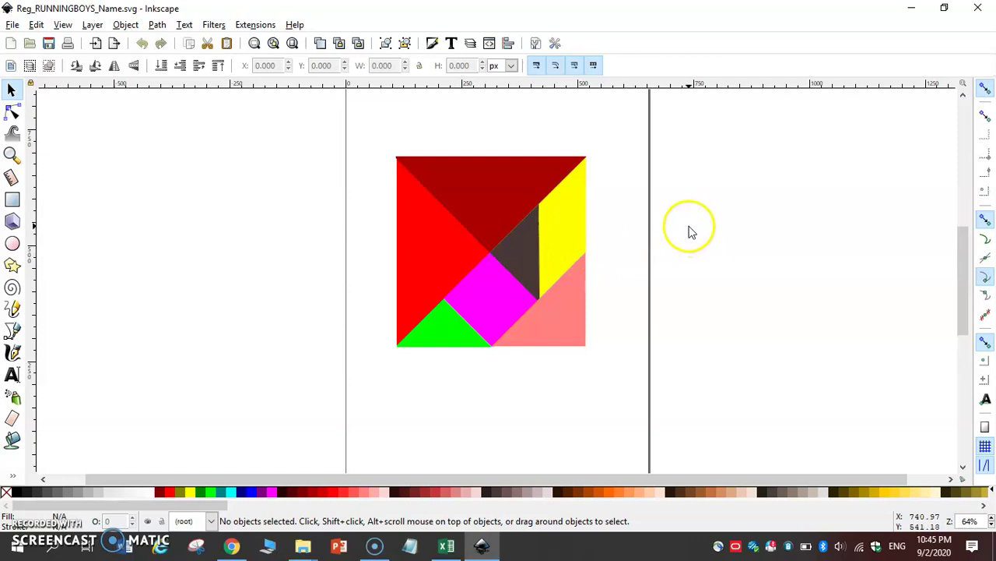
Step: Select the tangram group and ungroup it with Shift+Ctrl+G into seven pieces
ctrl+scroll(689, 231, up, 1)
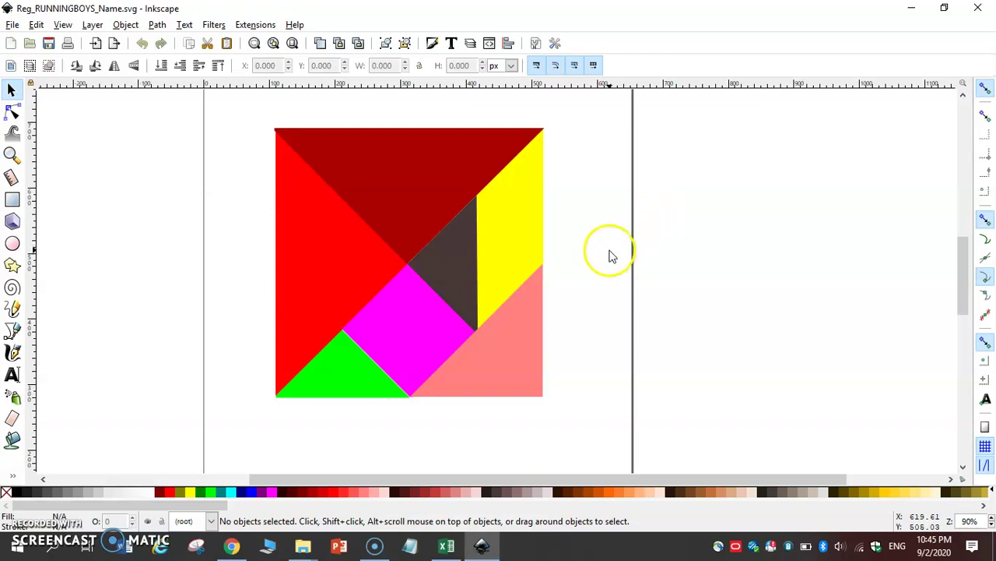
click(436, 170)
mouse_move(436, 170)
mouse_down()
mouse_move(432, 195)
mouse_move(463, 216)
mouse_move(474, 193)
mouse_move(402, 189)
mouse_move(438, 200)
mouse_move(426, 178)
mouse_up()
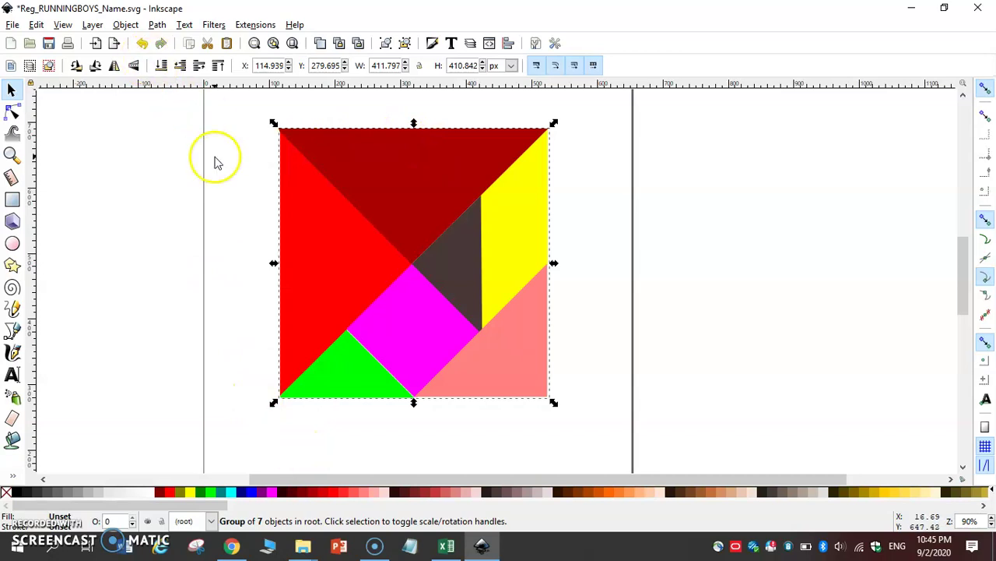
click(125, 24)
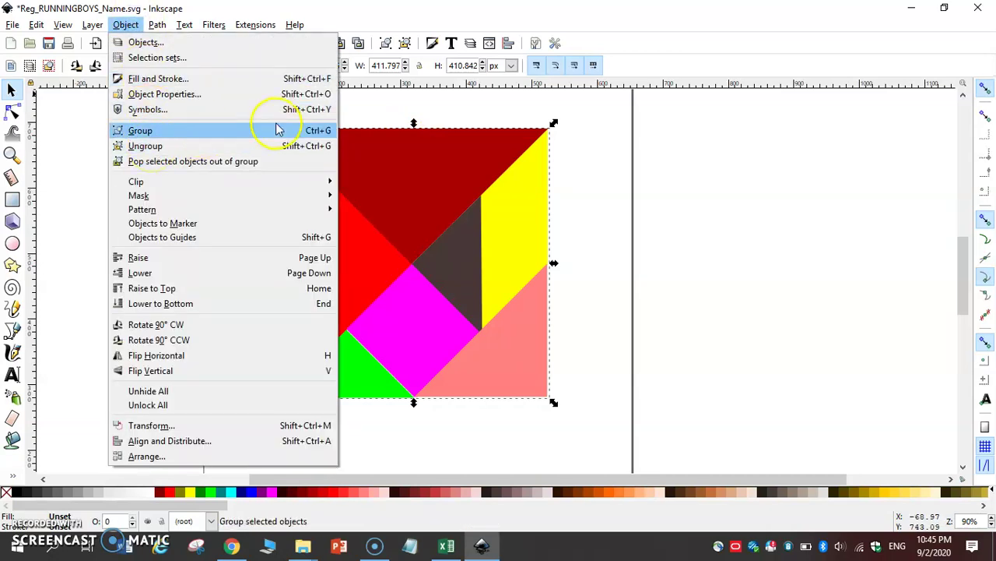
click(125, 24)
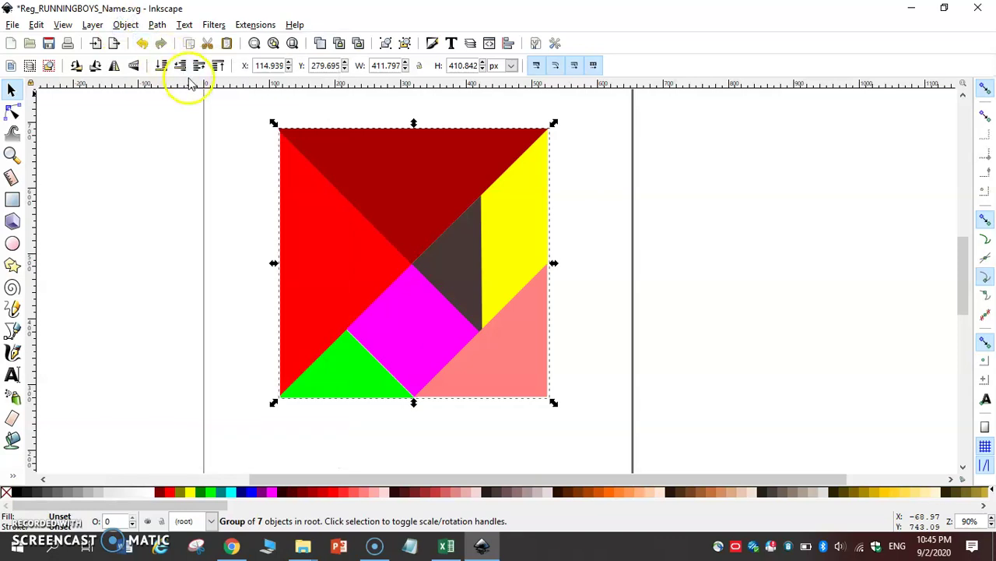
key(ctrl+shift+g)
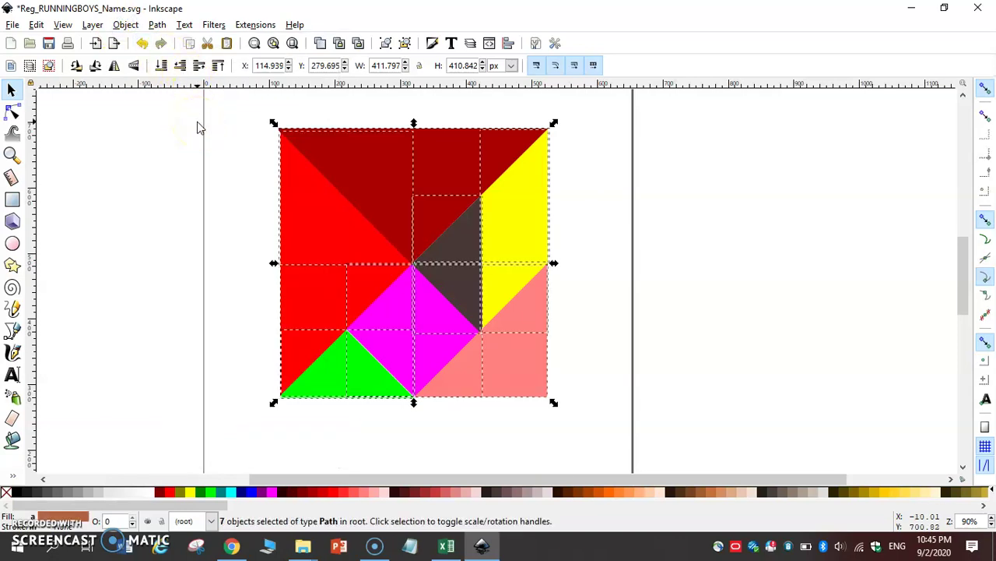
click(196, 123)
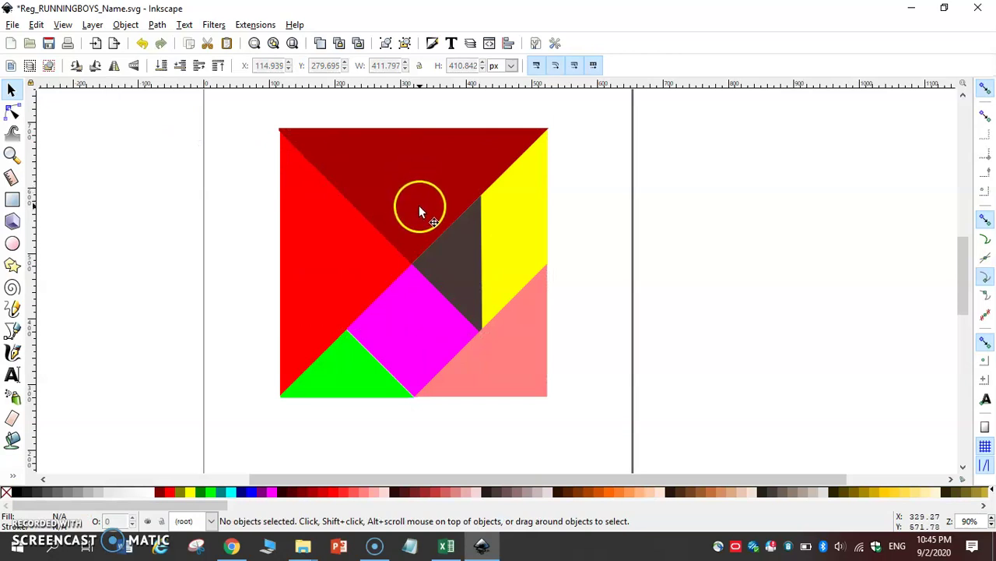
Step: Move the dark red triangle up and rotate the red triangle so its base is level
scroll(588, 235, up, 1)
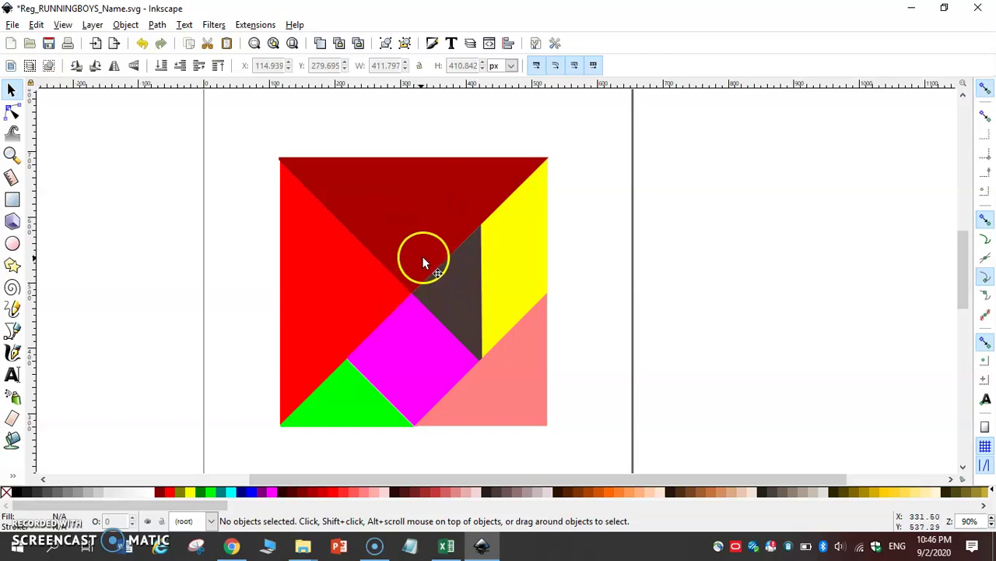
drag(440, 221, 469, 184)
click(319, 286)
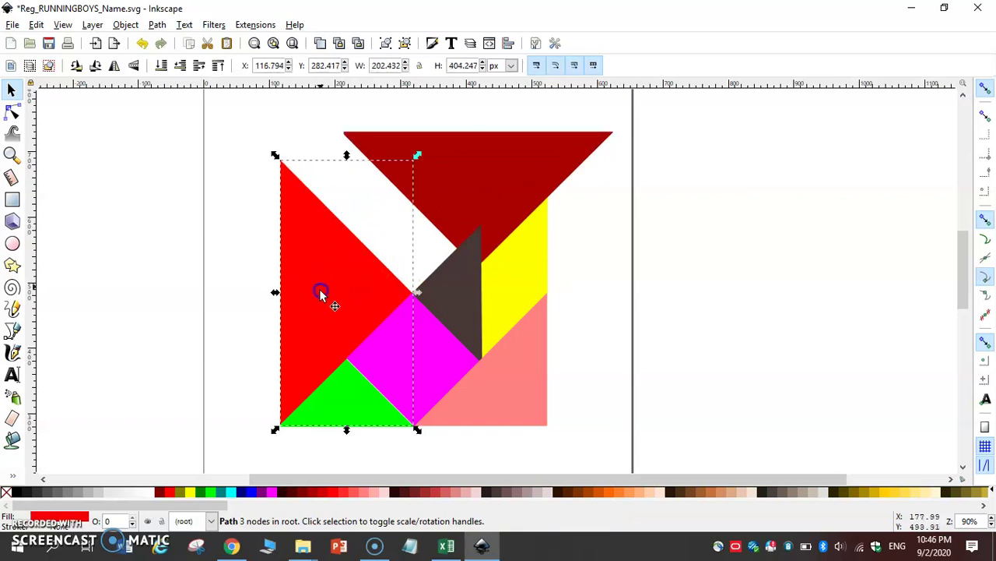
click(308, 219)
click(314, 233)
click(426, 161)
drag(426, 161, 300, 260)
click(348, 253)
drag(452, 180, 392, 174)
drag(338, 292, 354, 271)
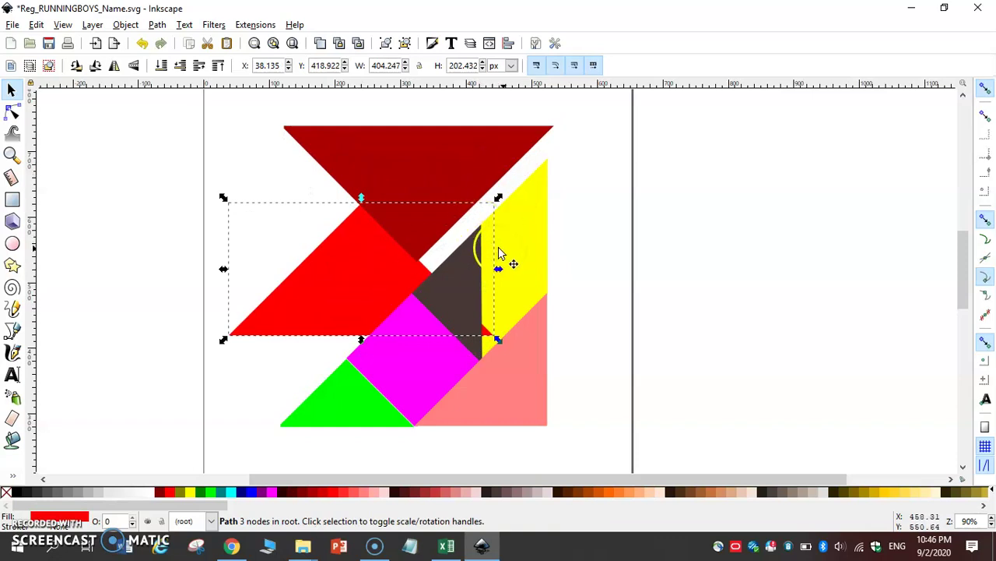
Step: Spread the yellow parallelogram, brown, pink and green triangles and magenta square away from the square
drag(555, 289, 667, 223)
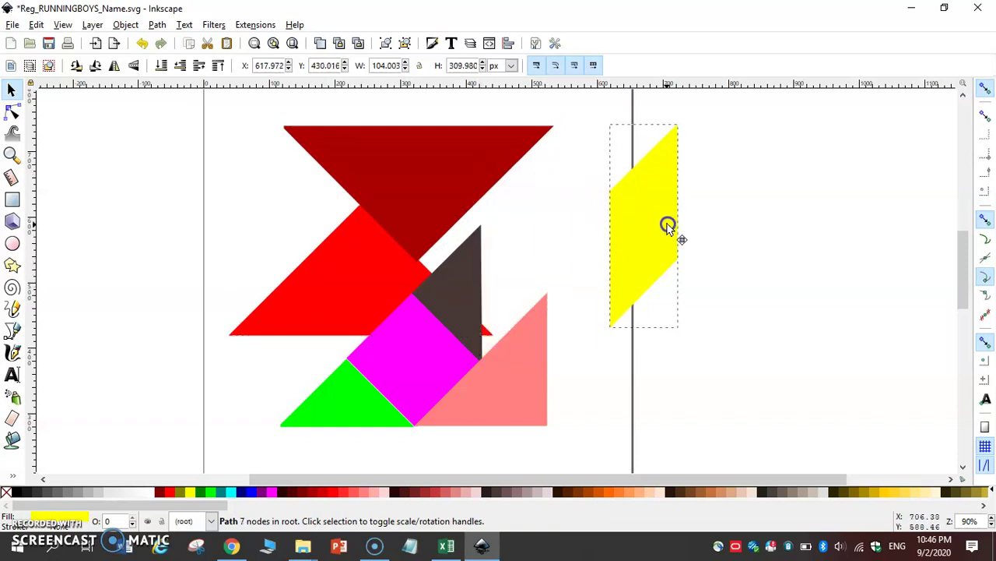
drag(461, 282, 537, 261)
drag(511, 349, 571, 367)
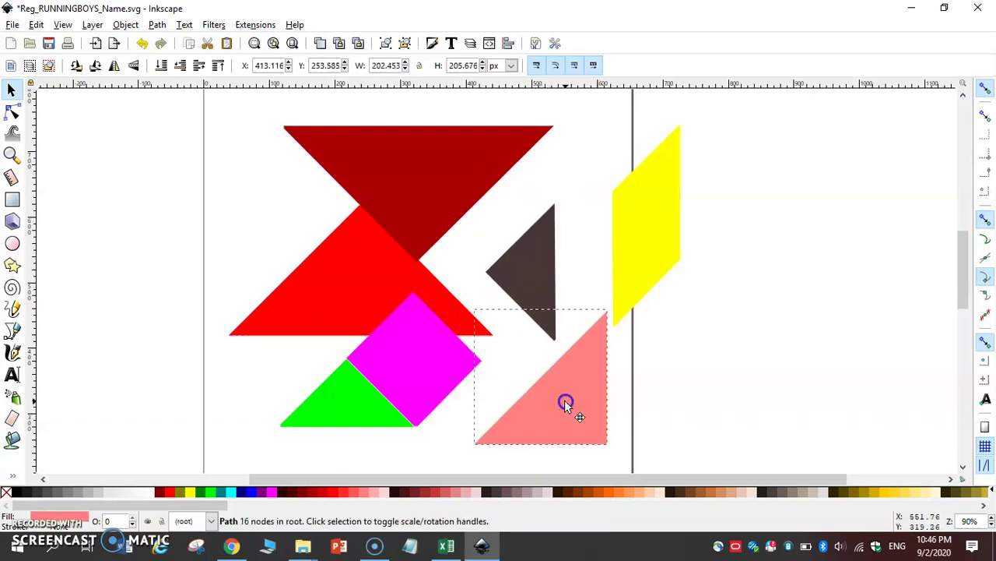
drag(354, 407, 205, 433)
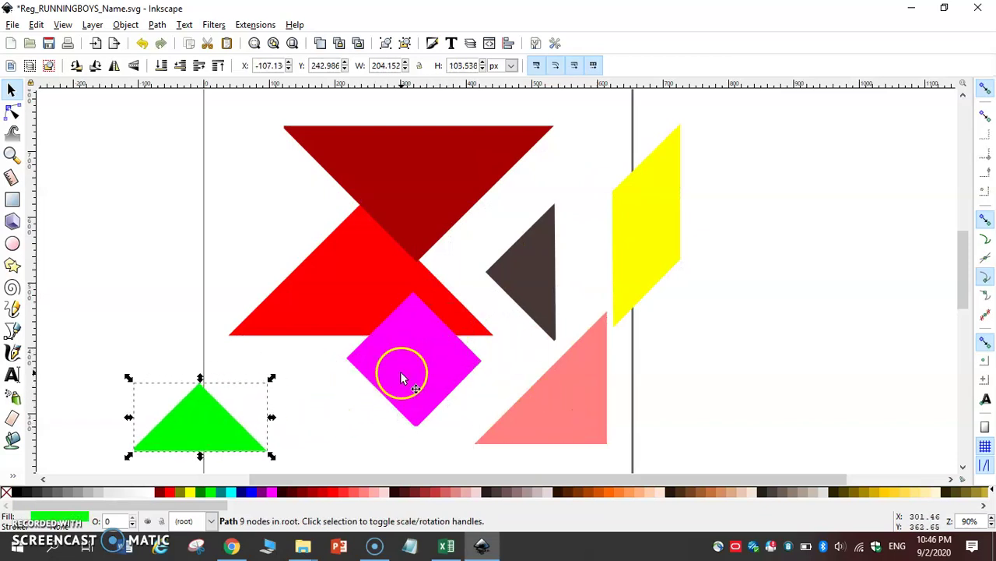
drag(400, 372, 143, 298)
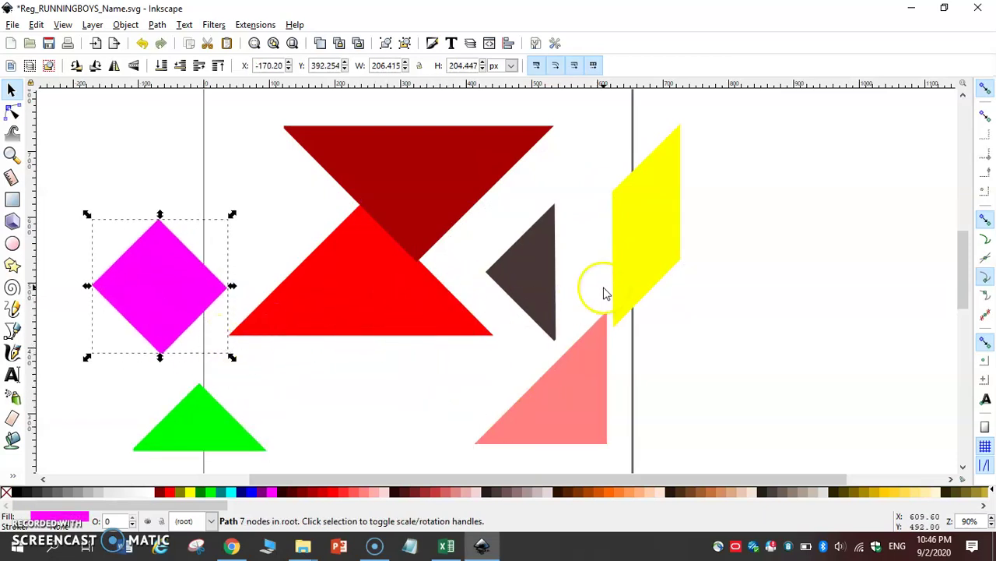
Step: Place the yellow parallelogram at the red triangle's corner and turn it onto its side
click(646, 227)
drag(666, 247, 439, 372)
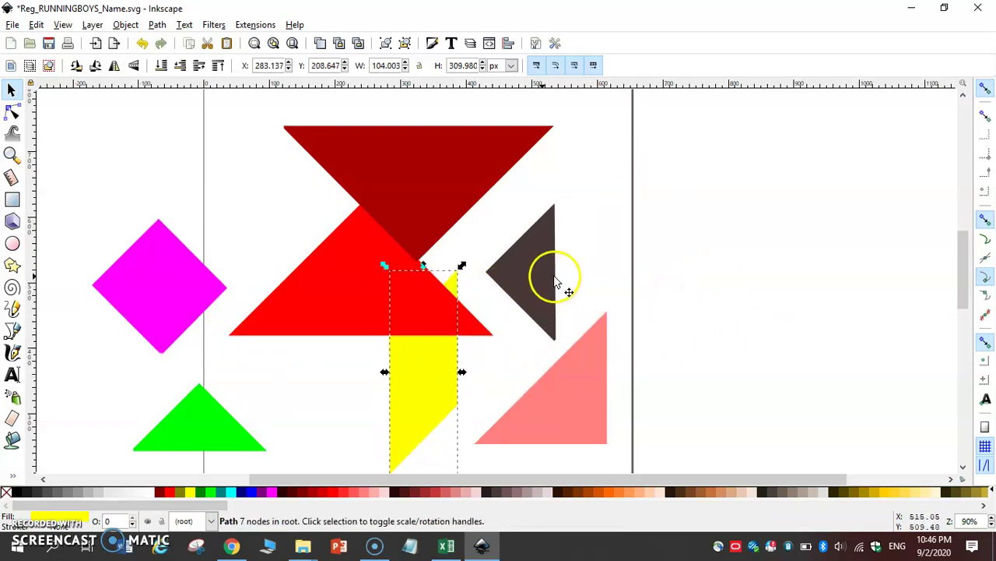
drag(540, 275, 637, 186)
drag(563, 413, 658, 392)
drag(467, 401, 474, 416)
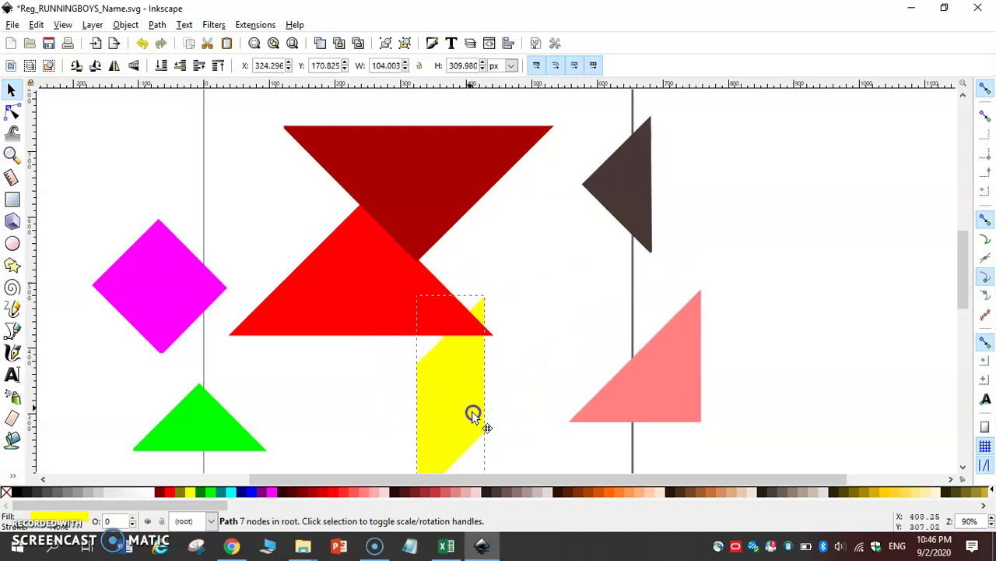
scroll(498, 389, down, 2)
drag(472, 372, 509, 340)
click(499, 328)
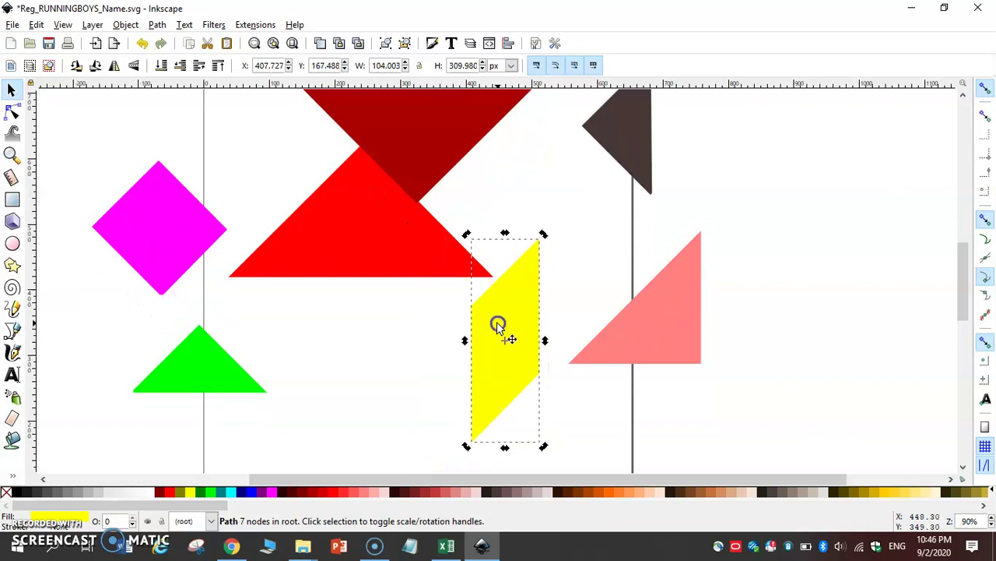
drag(544, 233, 456, 283)
Step: Fine-rotate the yellow parallelogram, disable snapping, and nudge it to X 147.250, Y 268.042
click(503, 283)
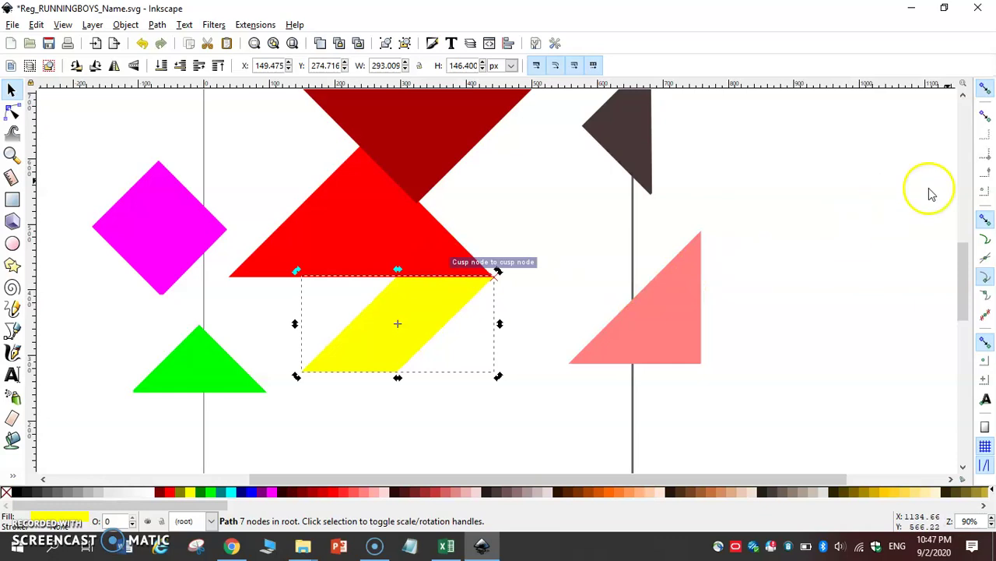
click(986, 92)
mouse_move(443, 325)
mouse_down()
mouse_move(430, 336)
mouse_move(433, 324)
mouse_up()
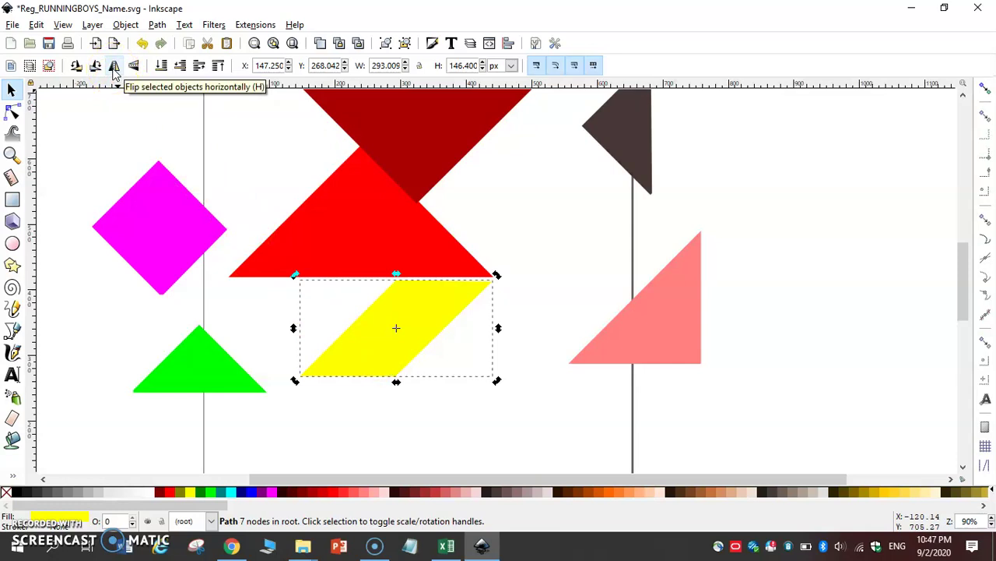
Step: Shift the yellow parallelogram right, pink triangle left, green triangle down, and magenta diamond up
click(113, 68)
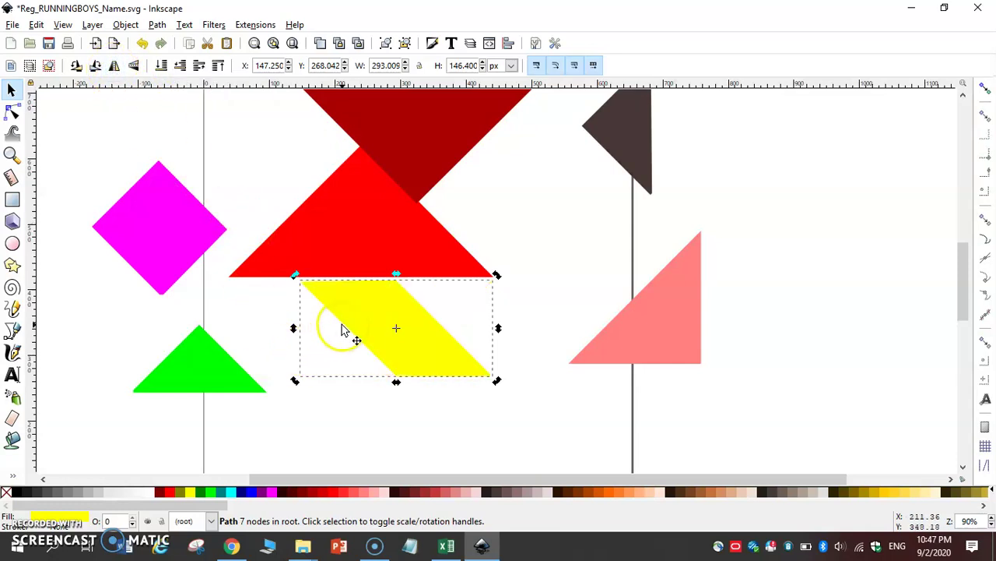
drag(349, 319, 449, 326)
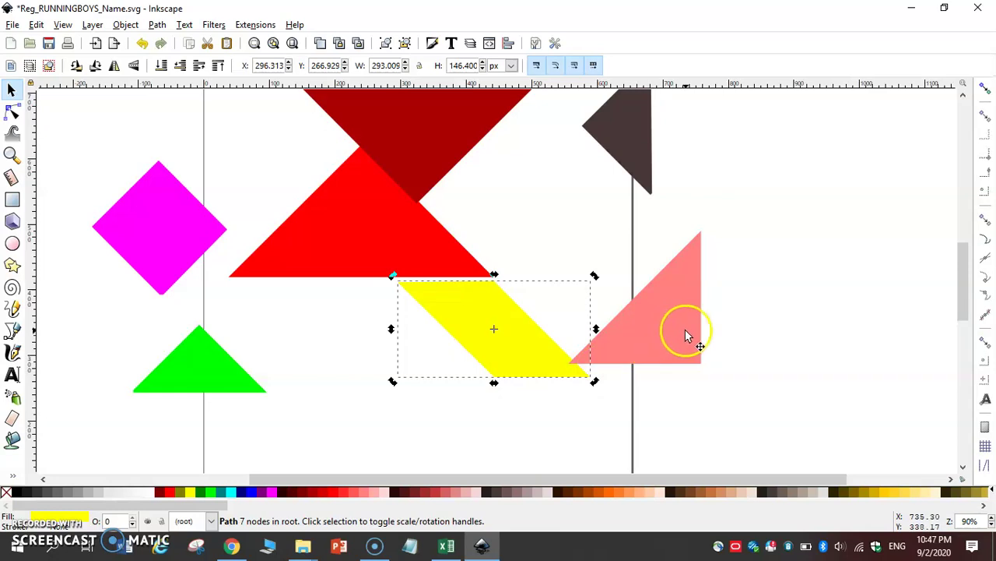
drag(686, 334, 372, 348)
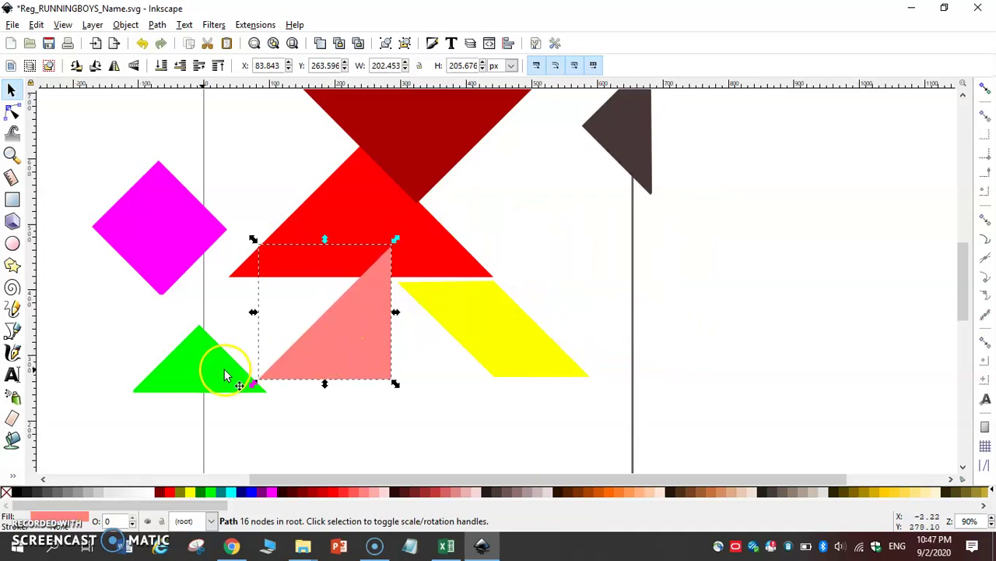
drag(207, 376, 442, 429)
drag(363, 336, 246, 316)
drag(159, 220, 236, 148)
drag(269, 350, 214, 347)
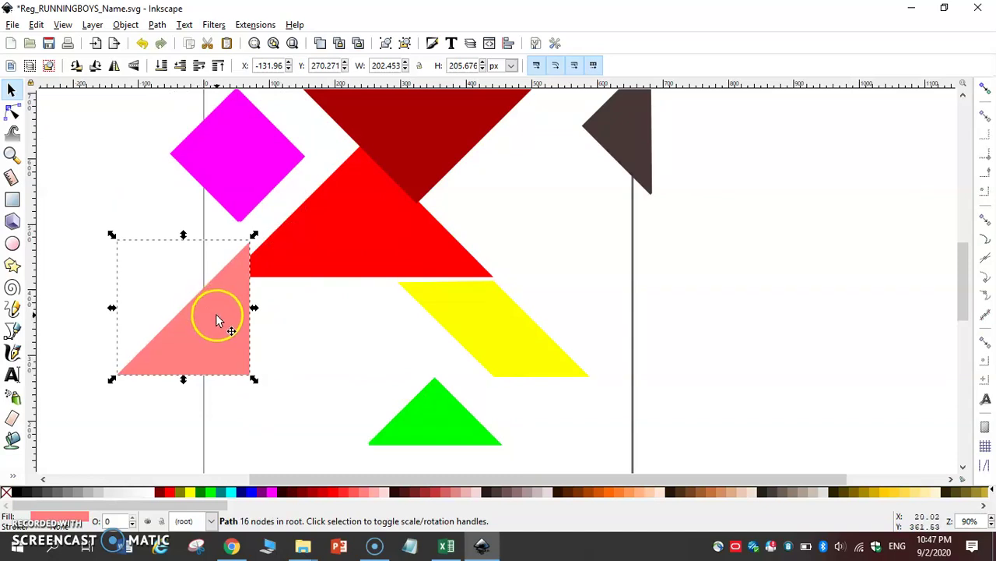
Step: Rotate the pink triangle downward, shrink it to 258.556 × 109.311, and tuck it under the red triangle
click(216, 314)
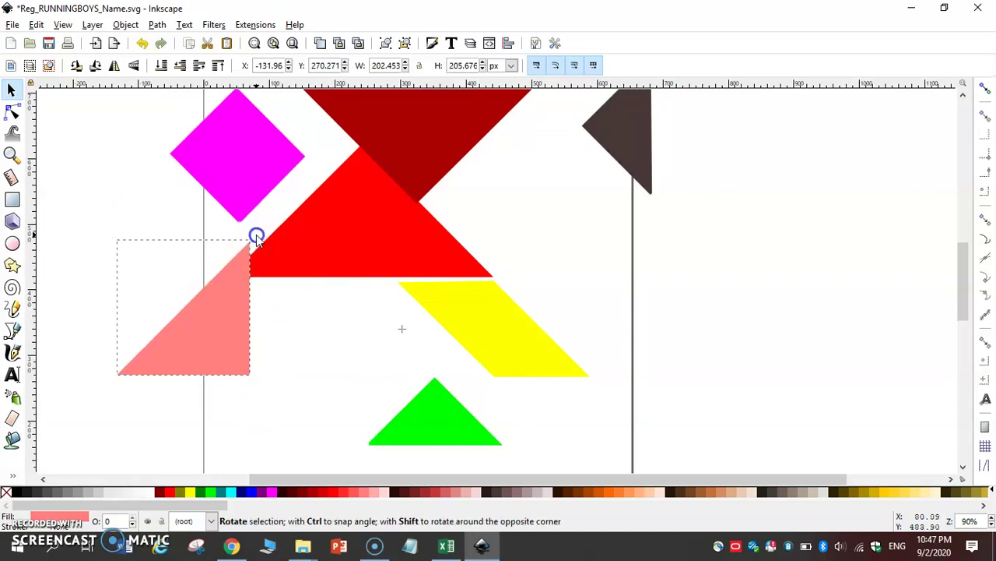
drag(257, 238, 280, 301)
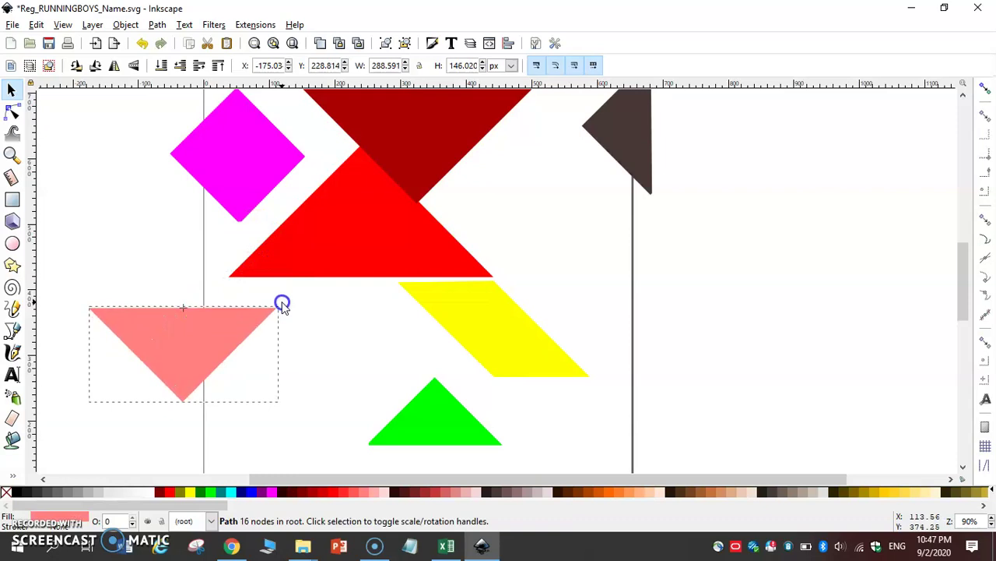
drag(235, 325, 279, 294)
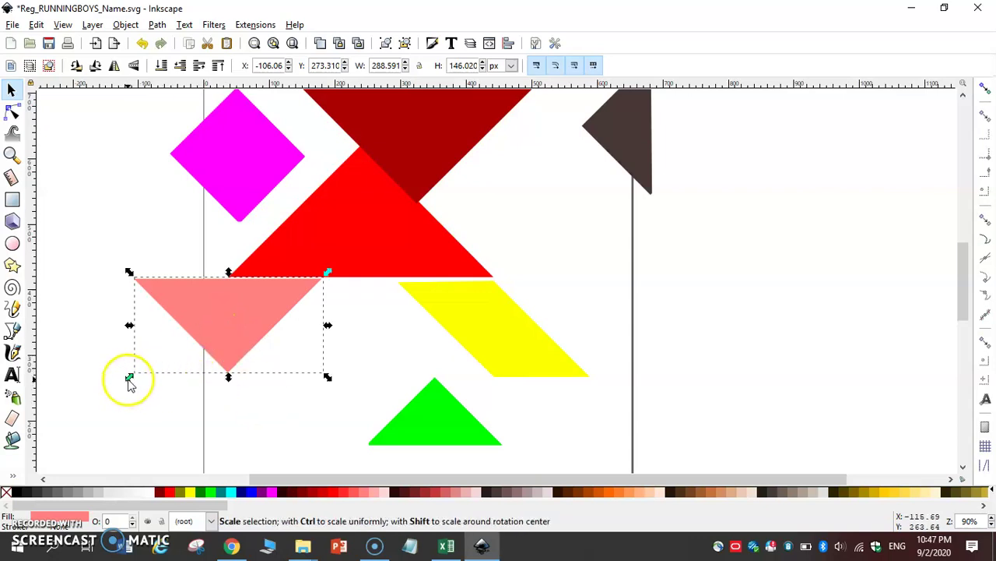
drag(129, 380, 144, 358)
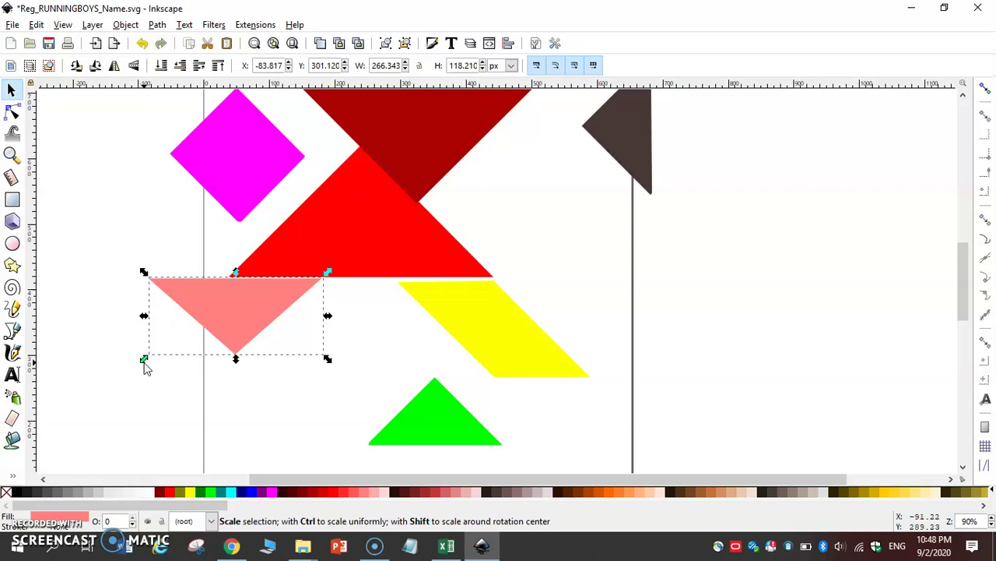
drag(144, 365, 149, 356)
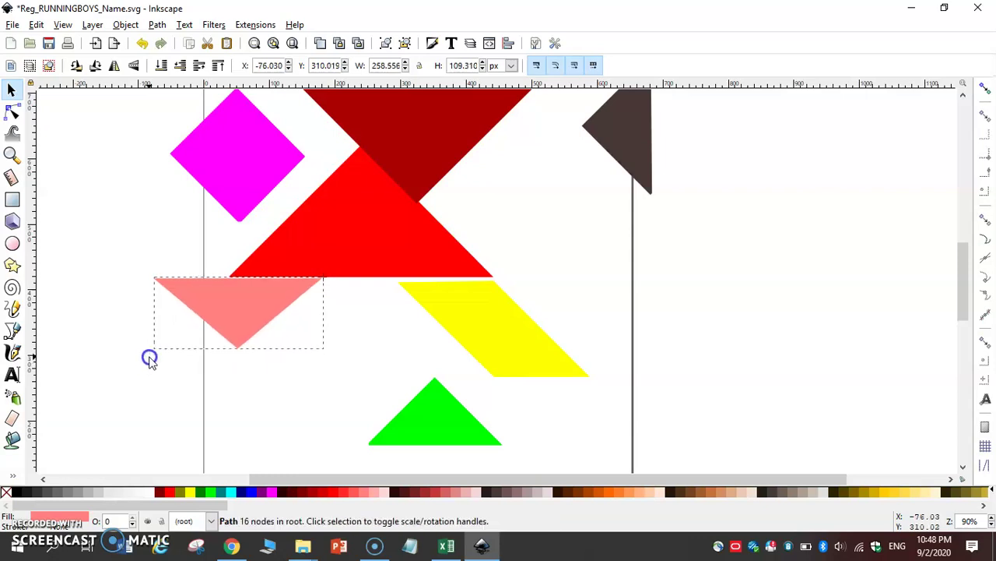
click(240, 338)
drag(237, 335, 231, 334)
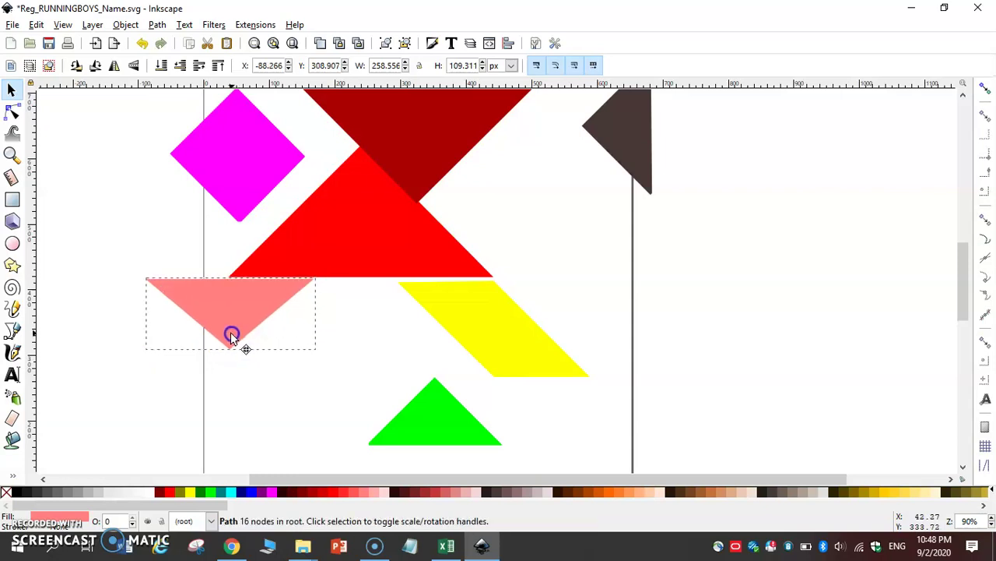
click(327, 407)
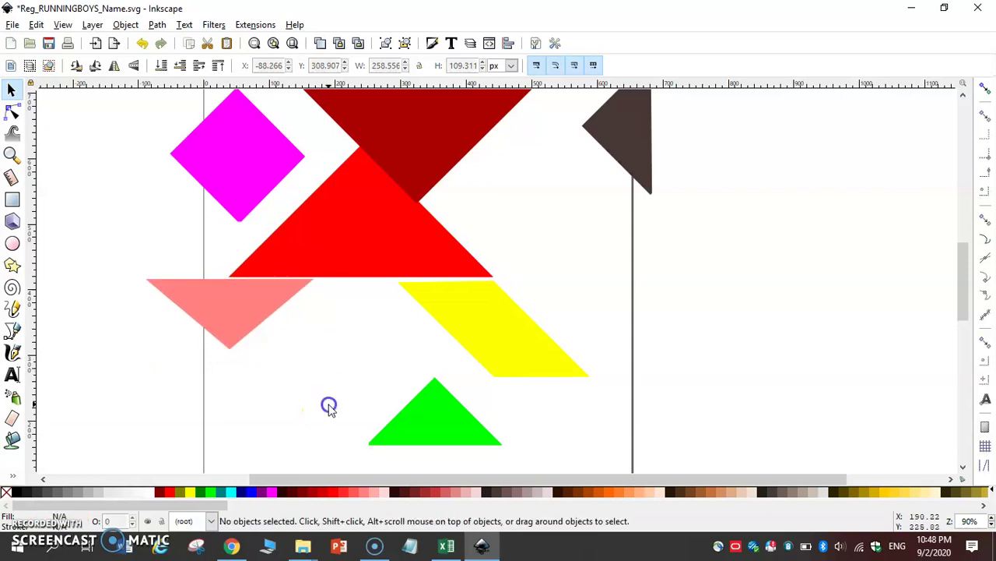
Step: Move the green triangle up under the parallelogram and rotate it to point downward
click(436, 429)
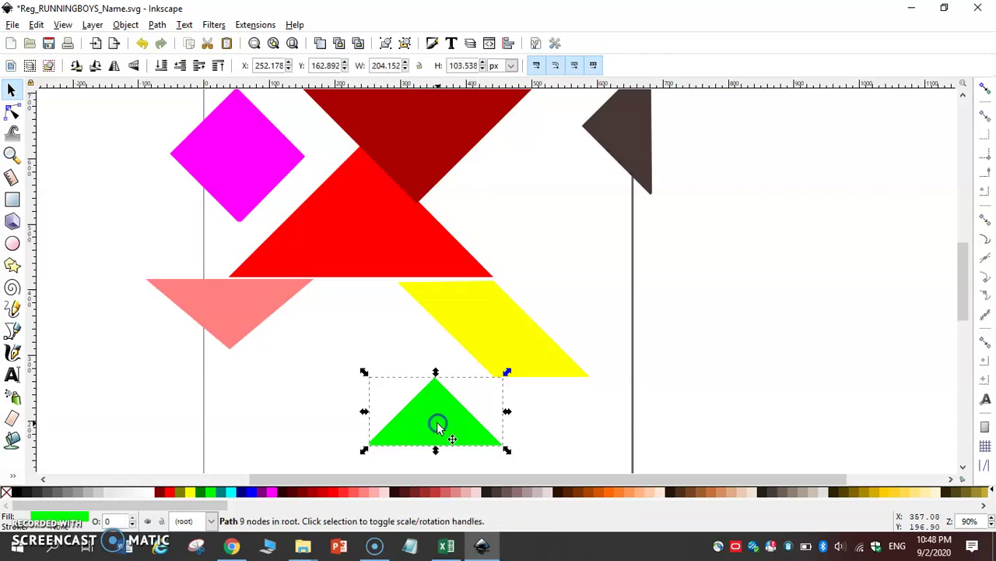
drag(440, 425, 447, 407)
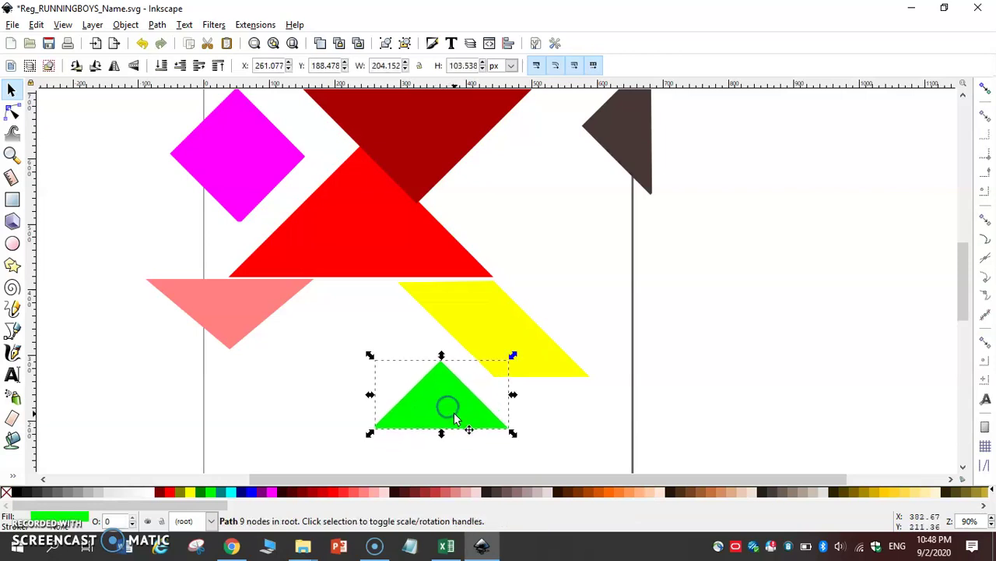
click(450, 404)
drag(512, 356, 581, 401)
click(680, 305)
Step: Set the magenta diamond atop the dark red triangle; move the brown triangle far left, apex up
scroll(689, 304, up, 3)
scroll(686, 304, up, 1)
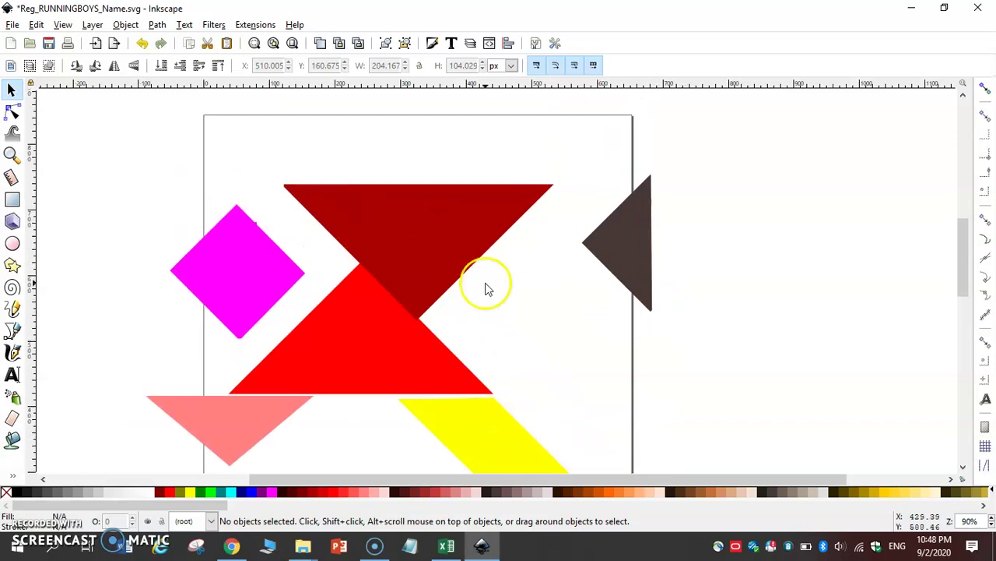
drag(250, 253, 503, 137)
drag(638, 230, 148, 267)
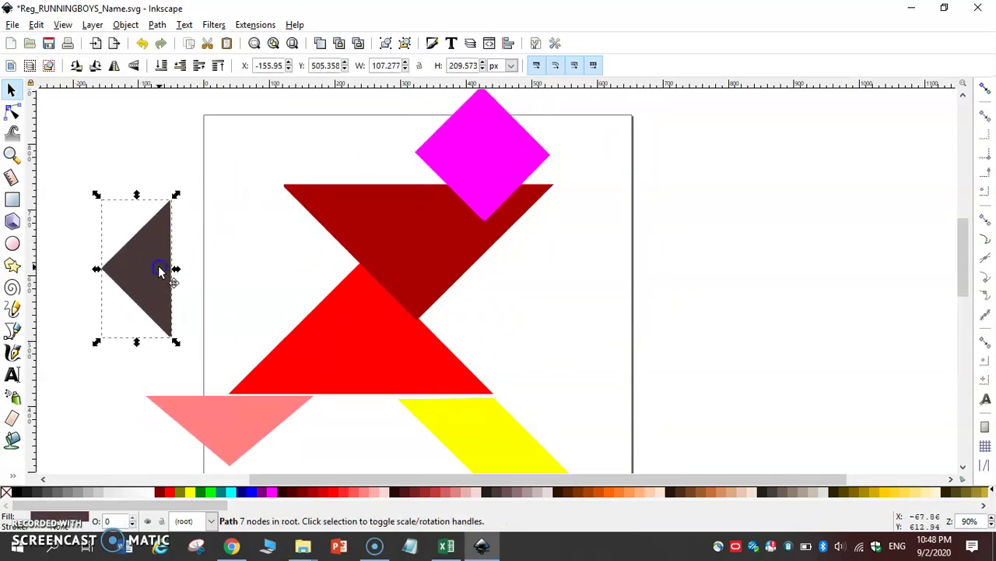
click(160, 271)
drag(176, 198, 168, 375)
Step: Place the brown triangle beside the pink one and center the magenta diamond head on the dark red triangle
click(168, 376)
click(161, 253)
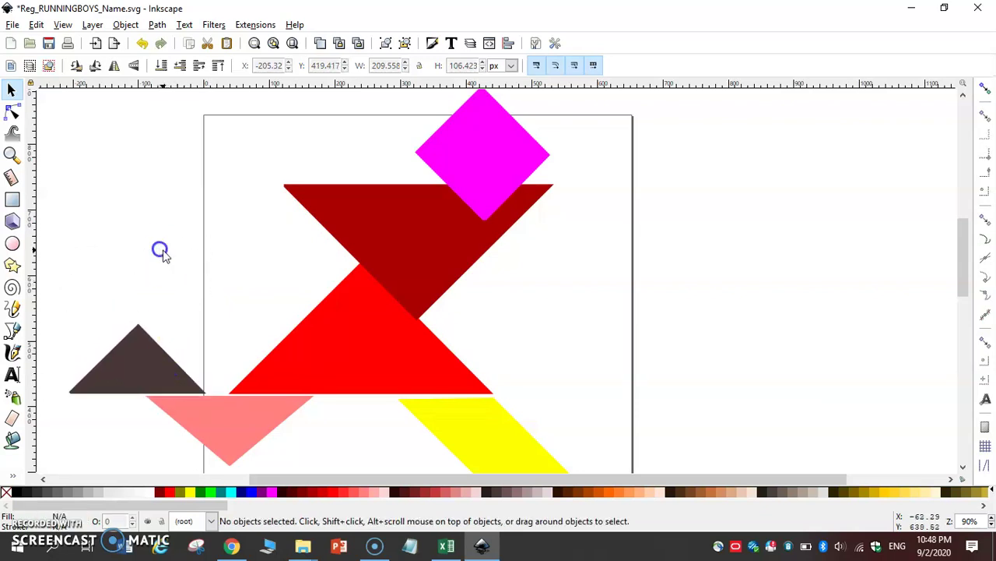
scroll(498, 241, up, 4)
drag(494, 295, 425, 269)
click(450, 266)
click(448, 264)
drag(478, 198, 522, 161)
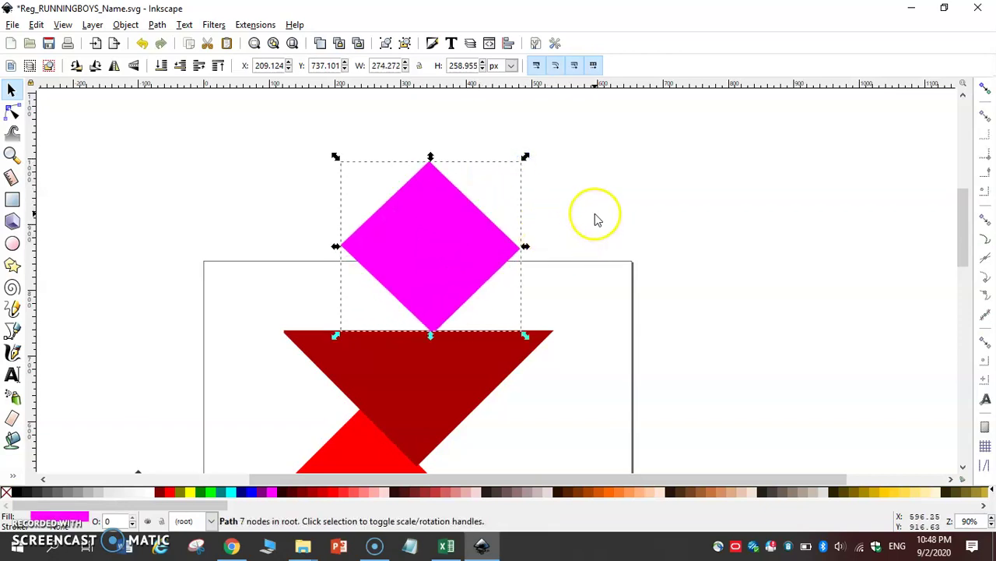
click(530, 234)
mouse_move(469, 245)
mouse_down()
mouse_move(459, 238)
mouse_move(471, 243)
mouse_up()
click(589, 227)
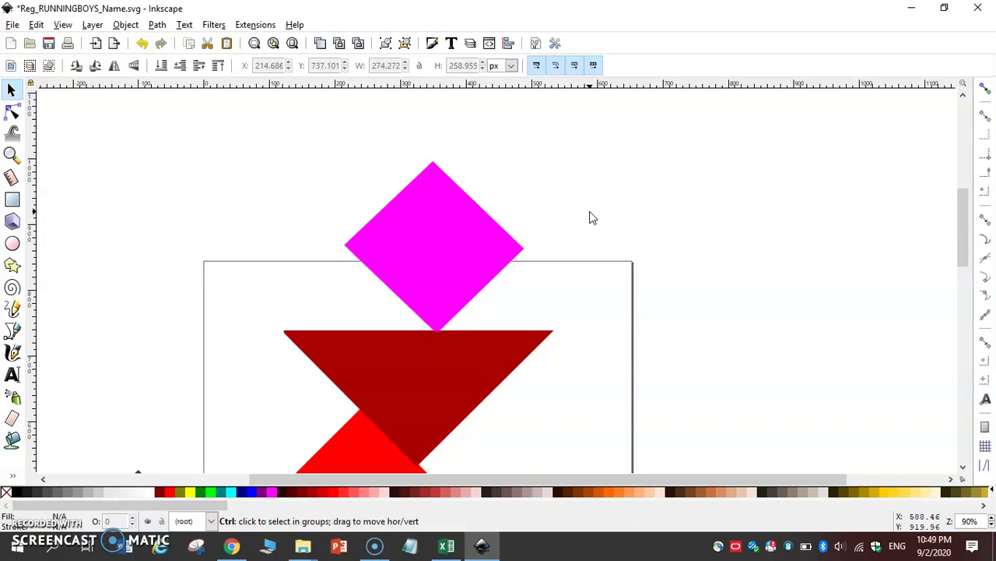
Step: Rubber-band select all seven tangram pieces and group them with Ctrl+G
ctrl+scroll(591, 215, down, 3)
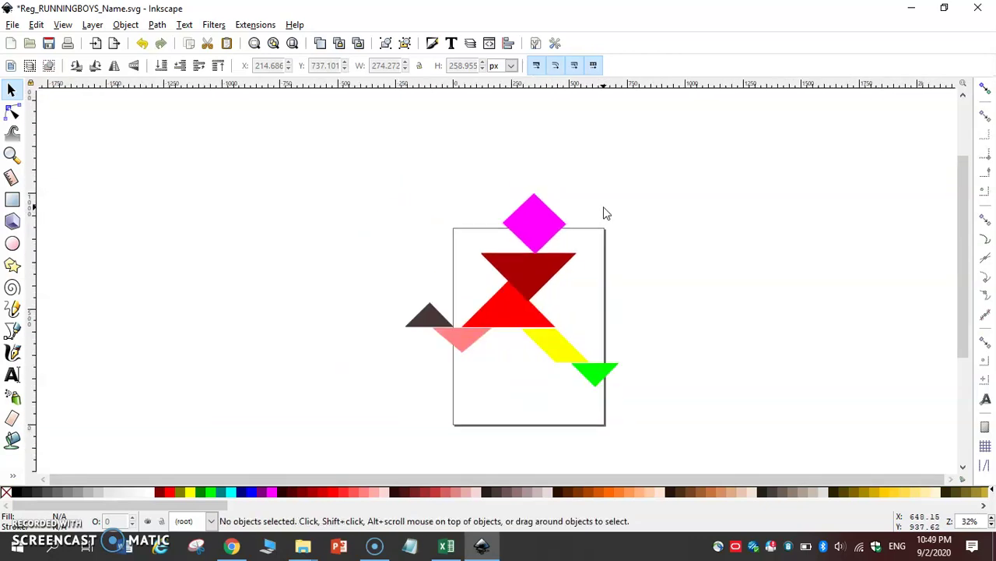
ctrl+scroll(695, 218, up, 1)
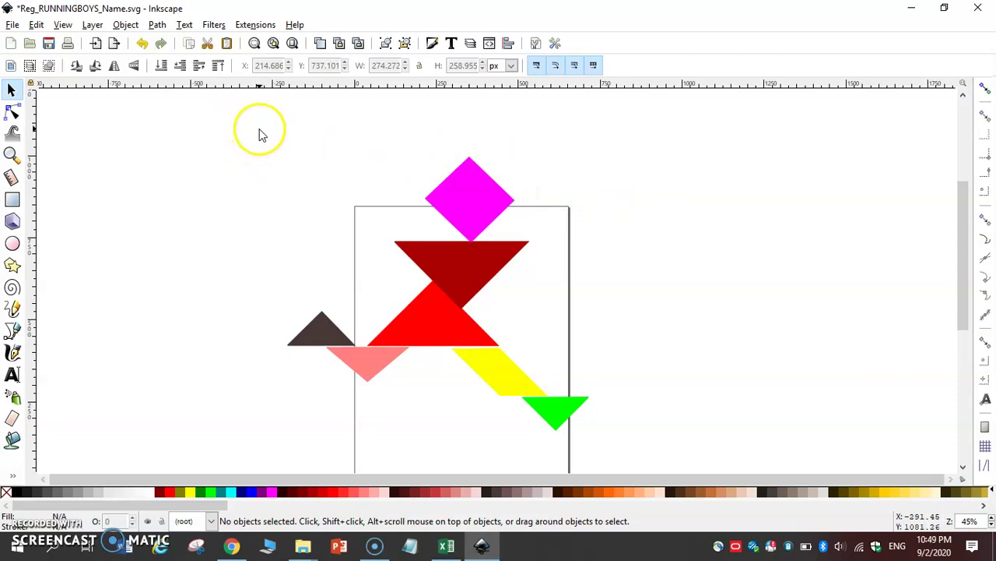
drag(263, 132, 638, 465)
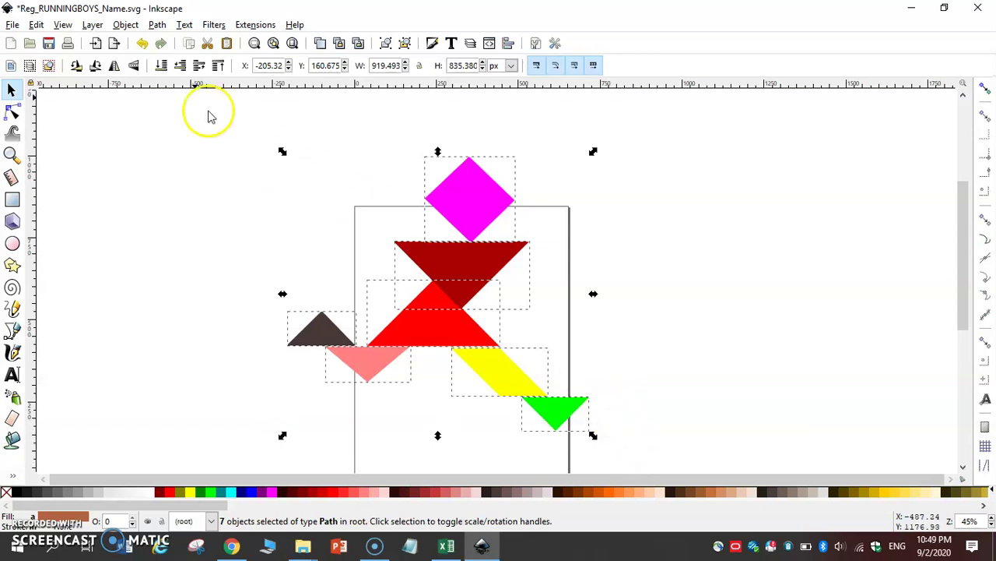
click(125, 25)
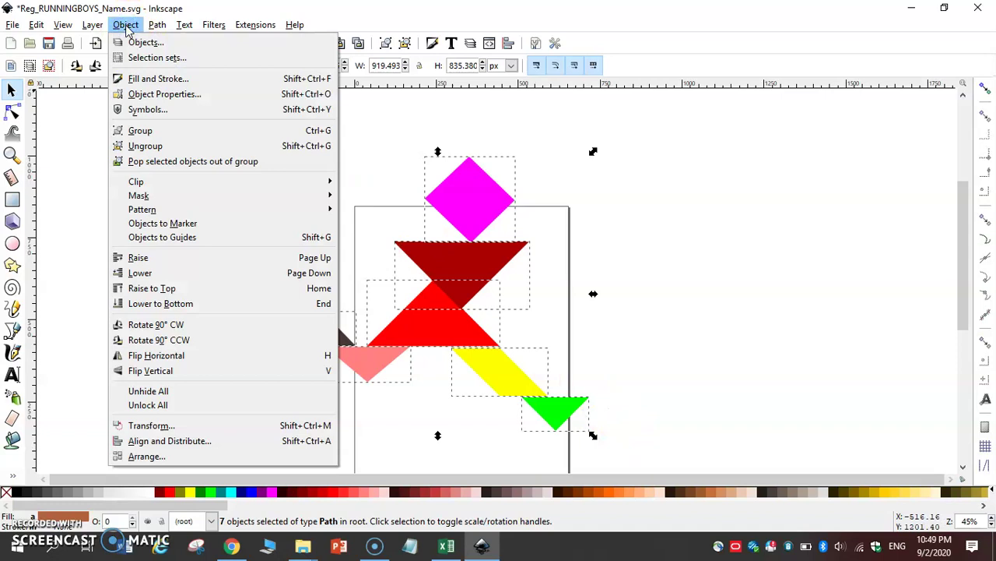
click(196, 112)
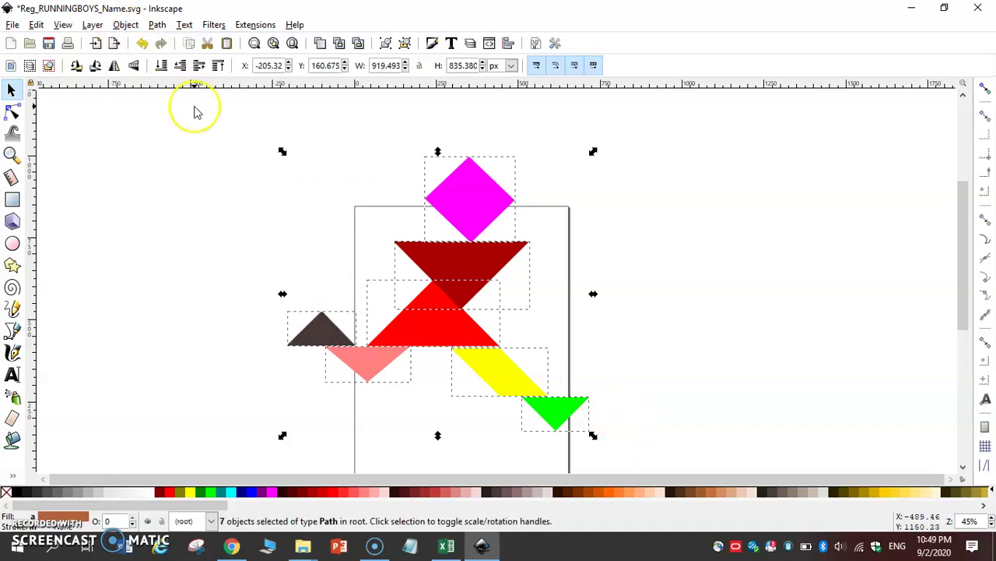
key(ctrl+g)
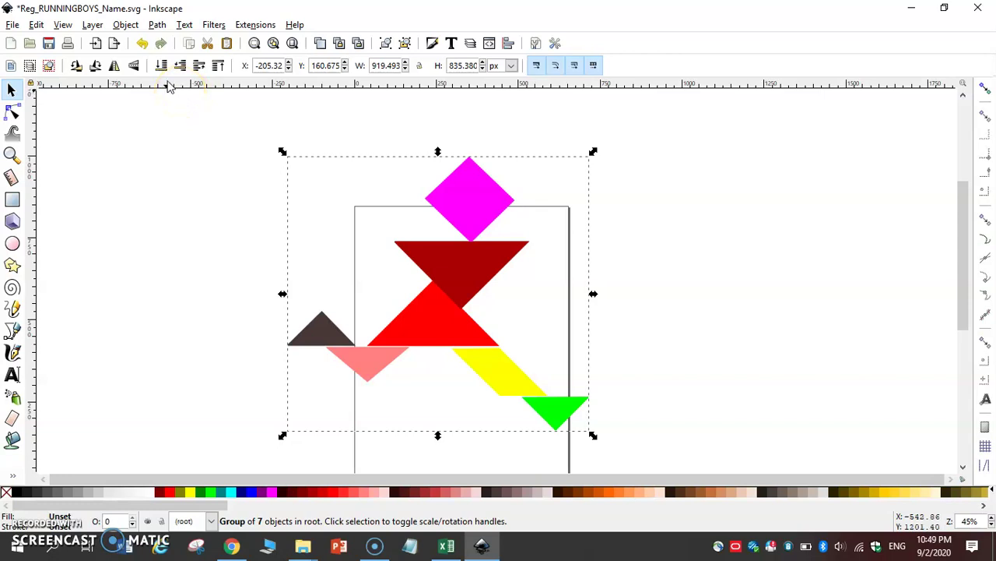
Step: Duplicate the running-boy group, move the copy right of the original, and skew it far right
click(37, 25)
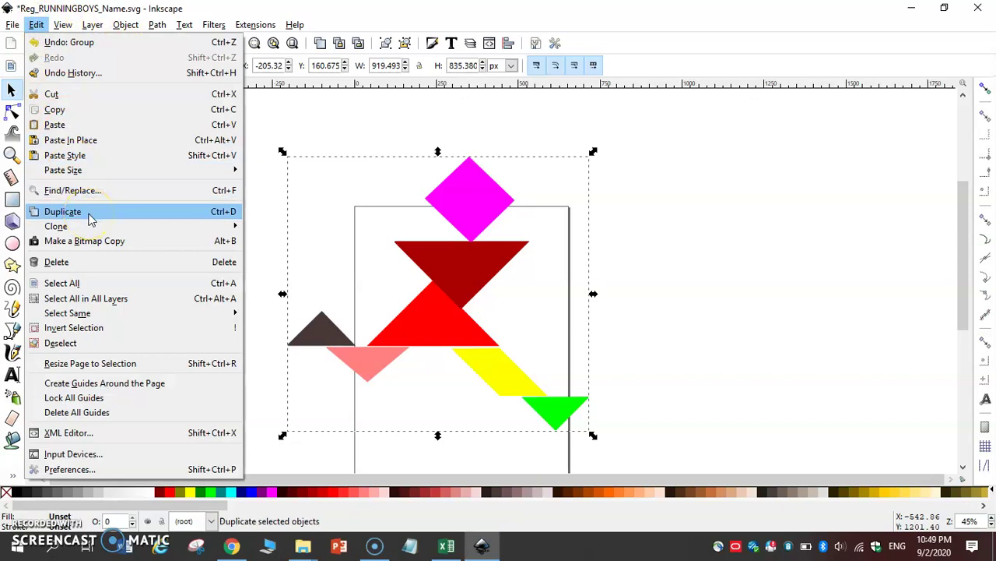
click(29, 27)
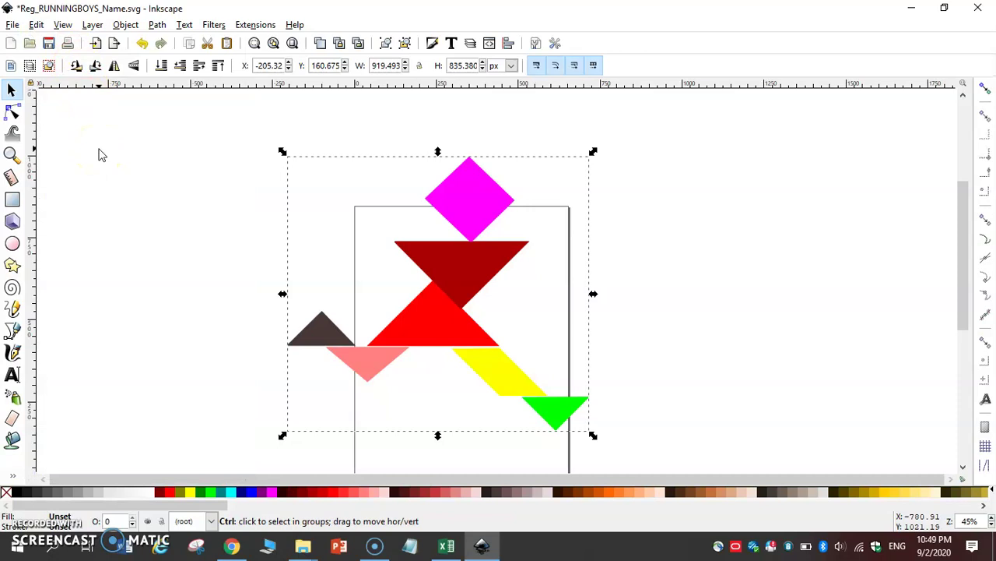
drag(469, 205, 618, 205)
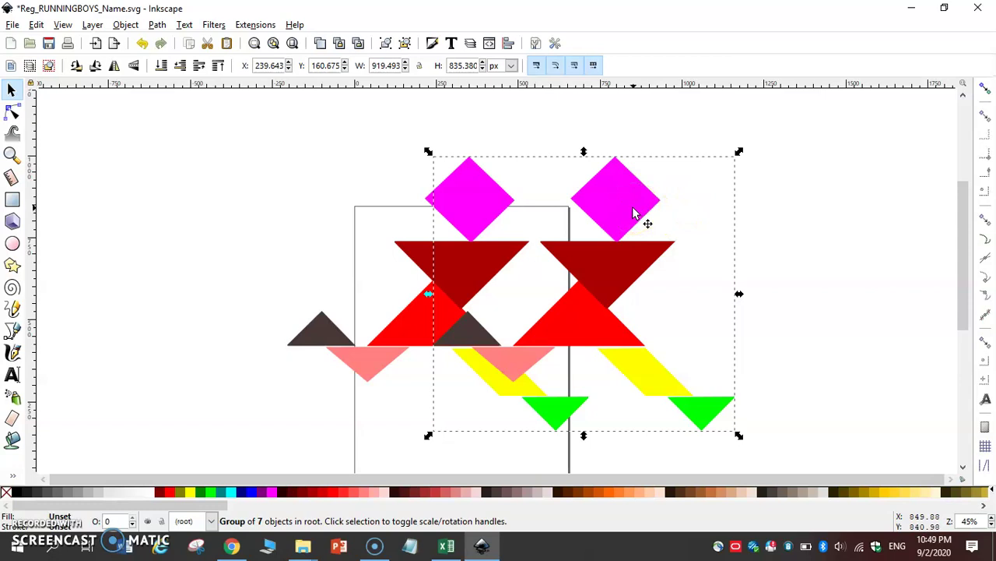
drag(633, 214, 696, 199)
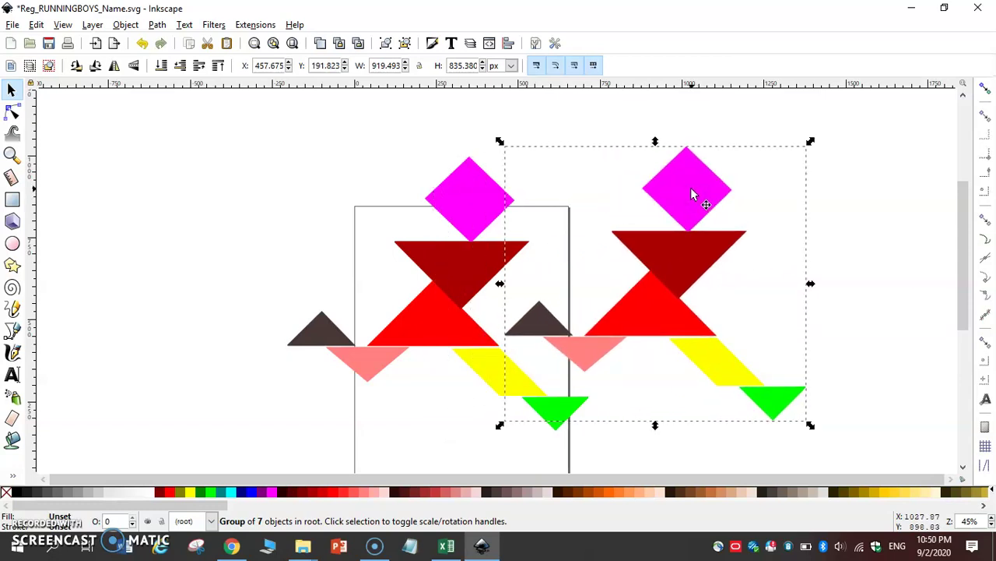
click(691, 194)
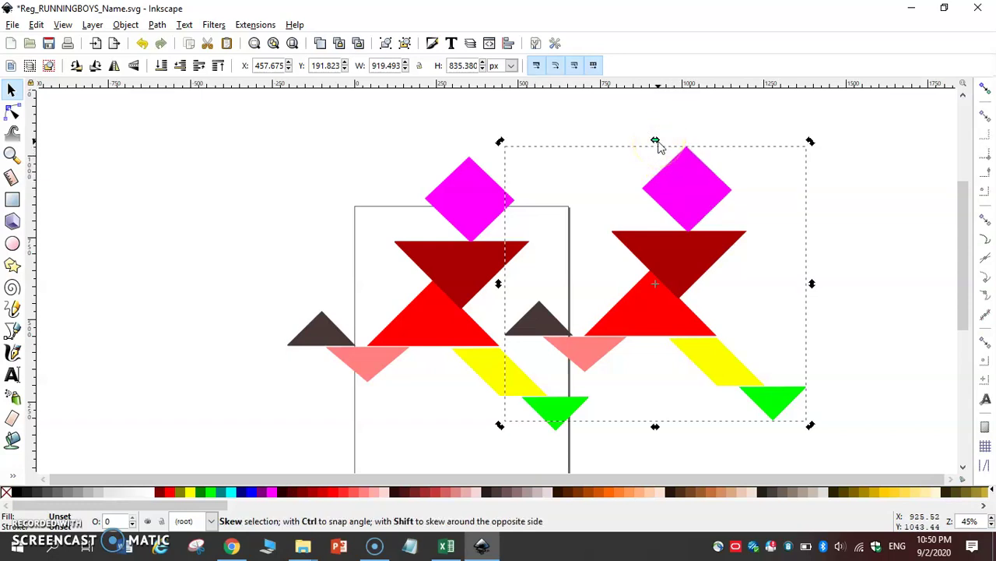
drag(658, 145, 826, 172)
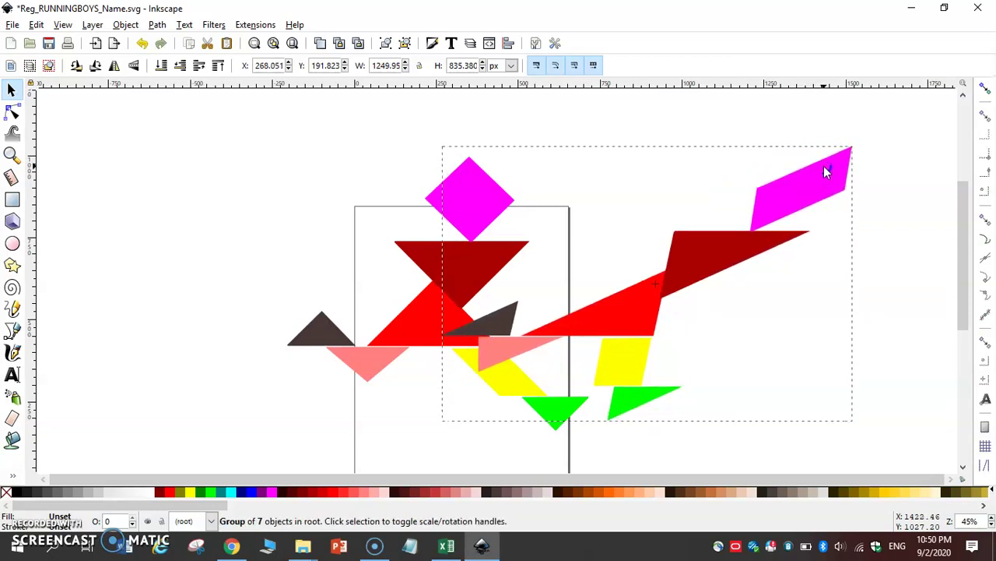
Step: Fill the skewed copy of the figure with 20% Gray
click(771, 194)
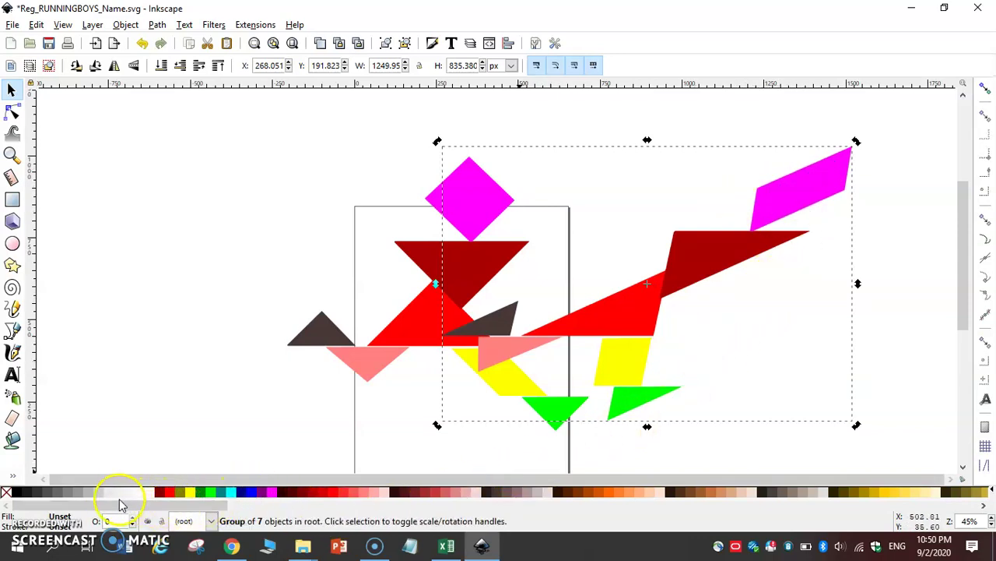
click(95, 498)
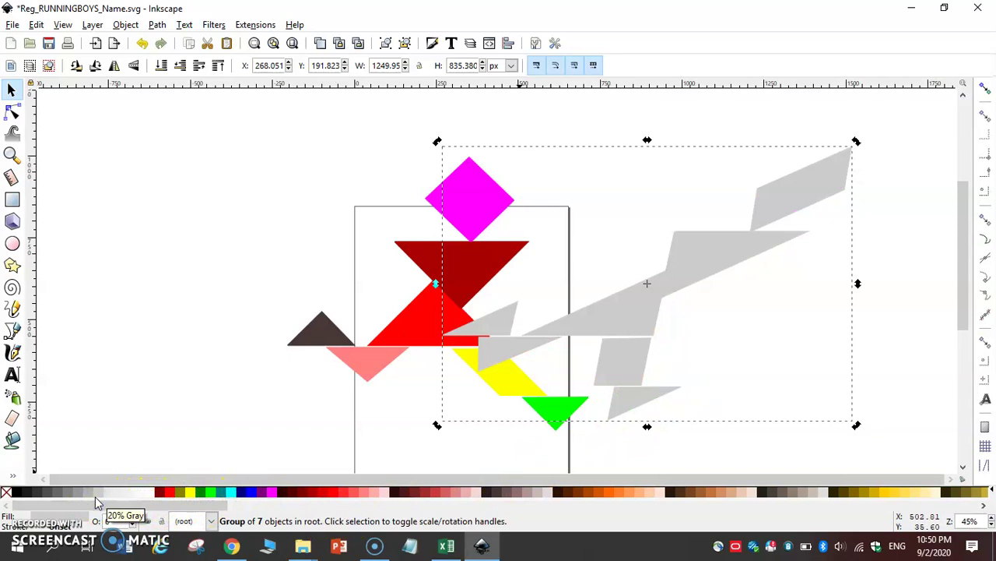
click(873, 184)
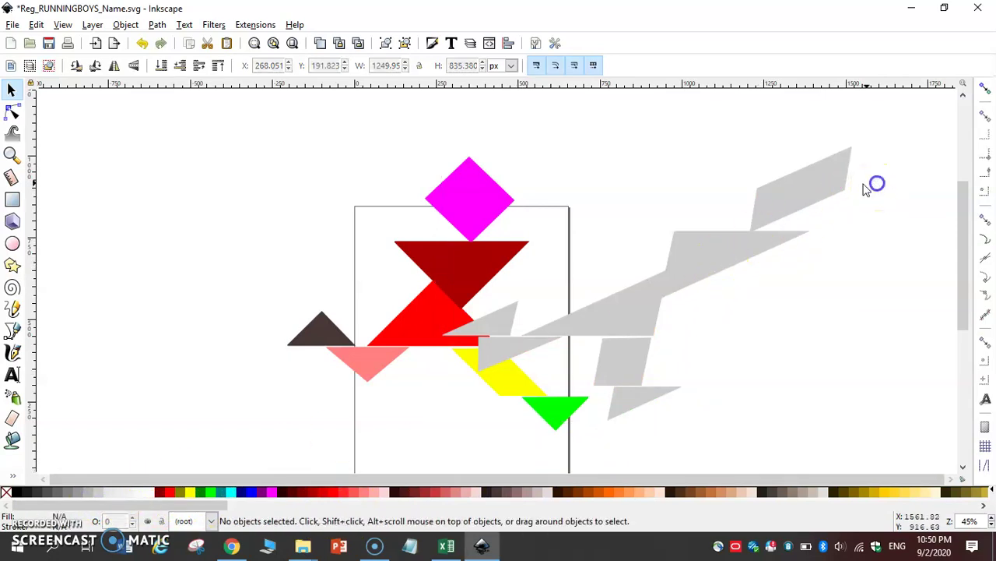
click(803, 181)
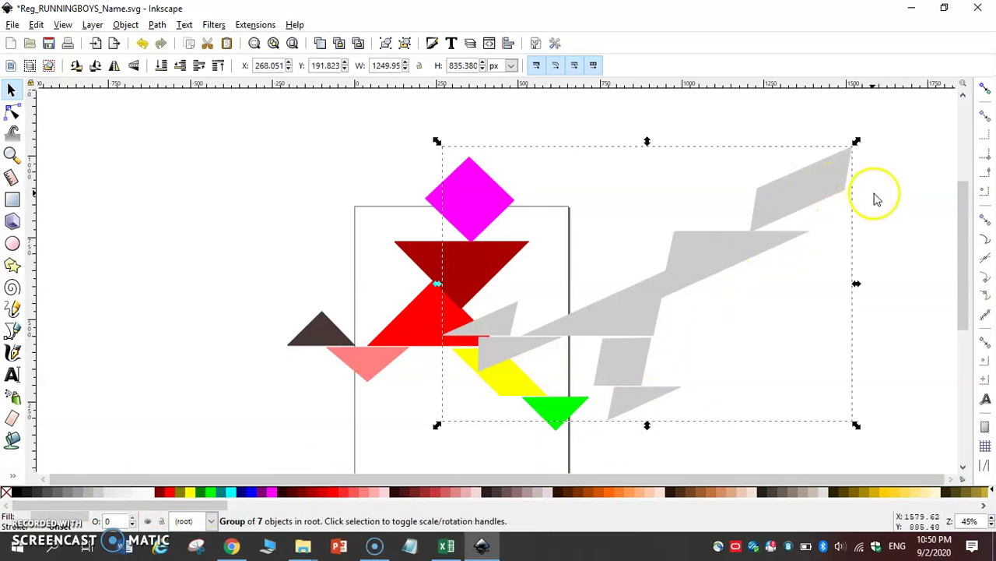
click(897, 196)
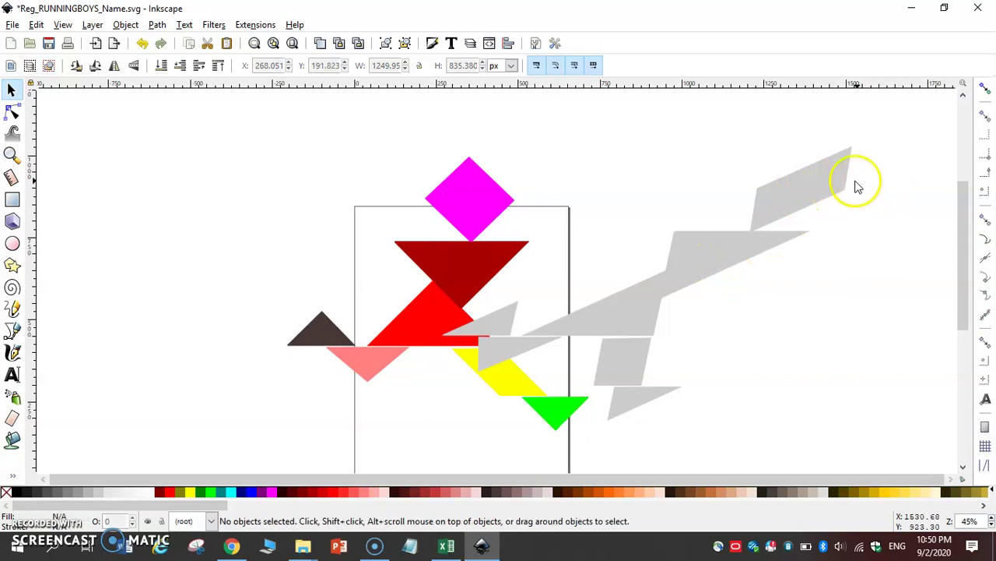
click(836, 198)
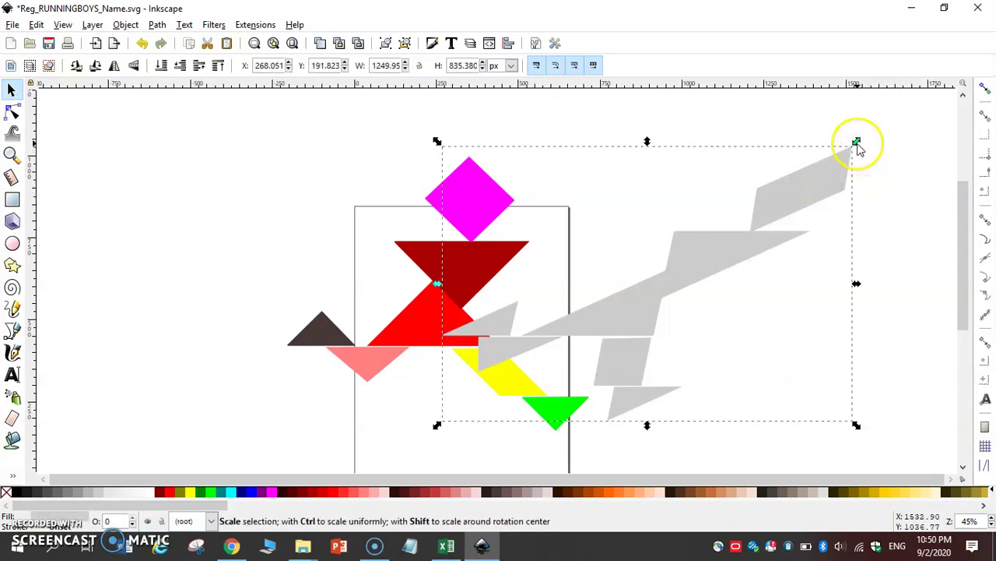
Step: Shrink the grey copy and shift it down-left so it overlaps the figure's lower half
drag(855, 144, 737, 260)
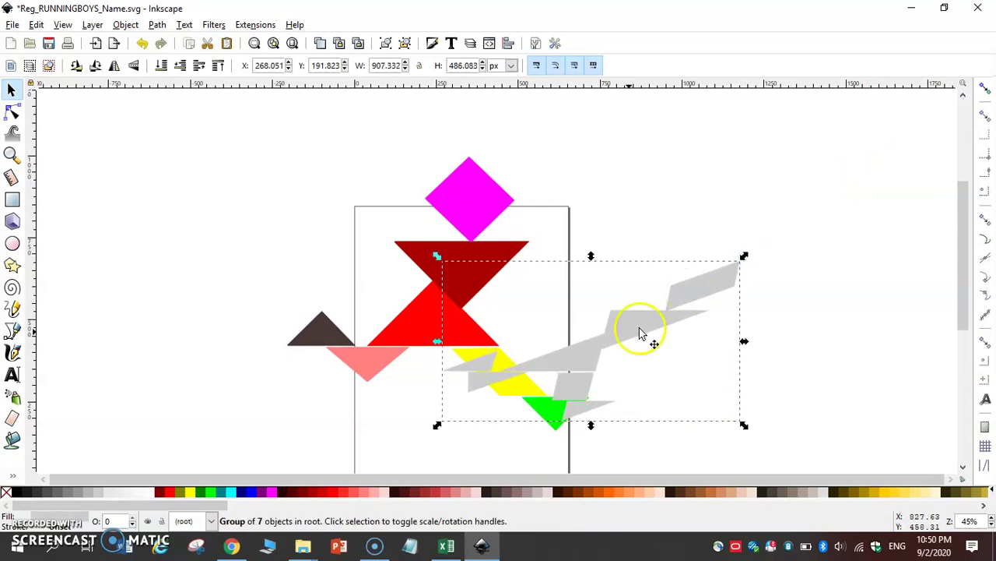
drag(618, 338, 596, 355)
scroll(765, 345, down, 1)
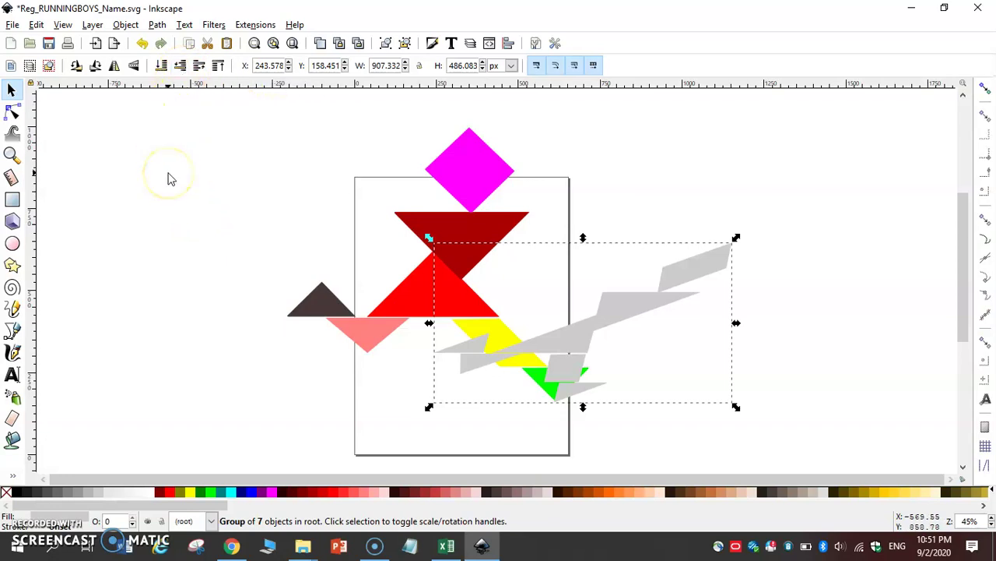
Step: Lower the grey shadow behind the figure, then group the figure and shadow together
key(Page_Down)
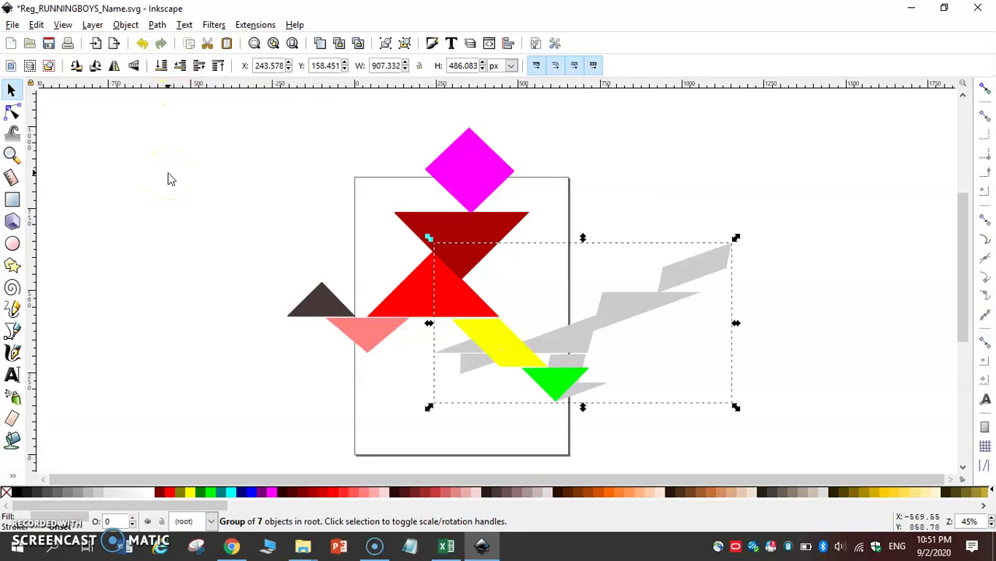
click(242, 195)
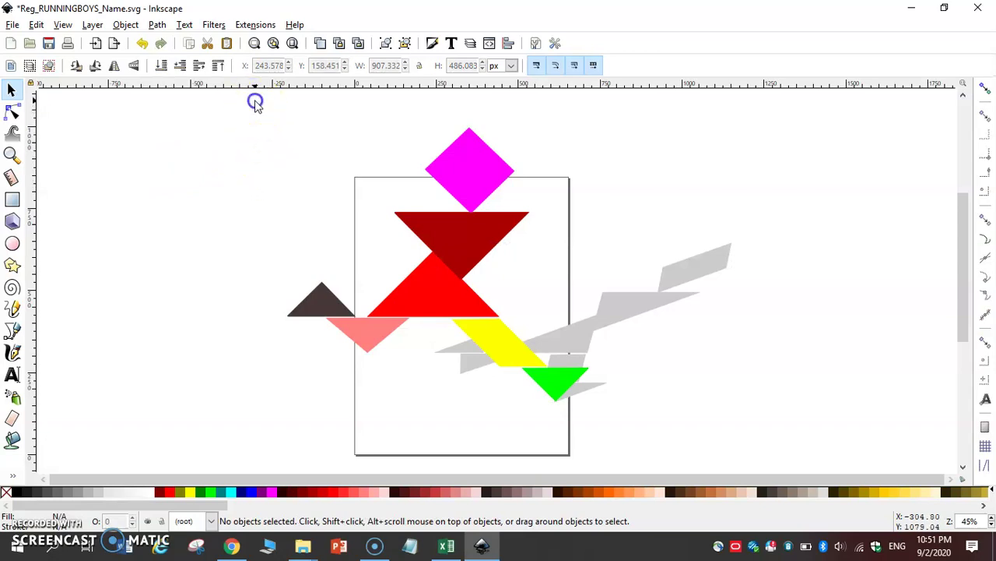
drag(255, 101, 737, 445)
key(ctrl)
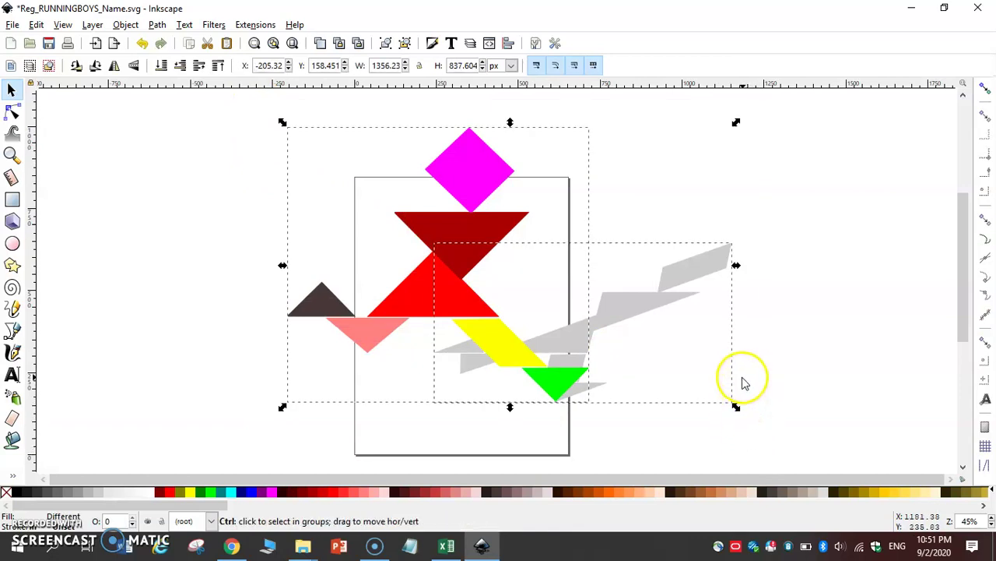
key(ctrl+g)
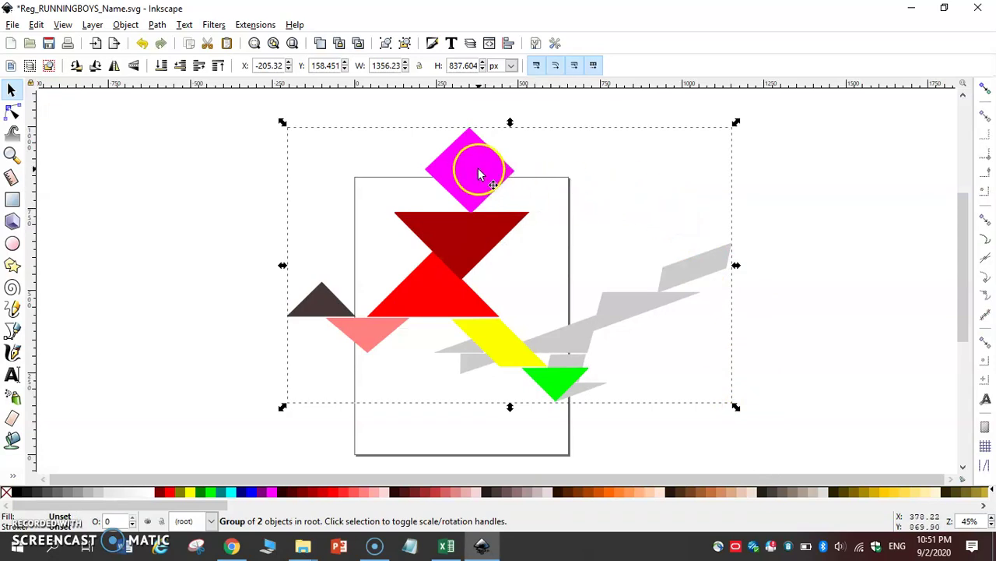
Step: Scale the combined group to about W 617.592 × H 294.749 and centre it on the page
drag(482, 173, 428, 218)
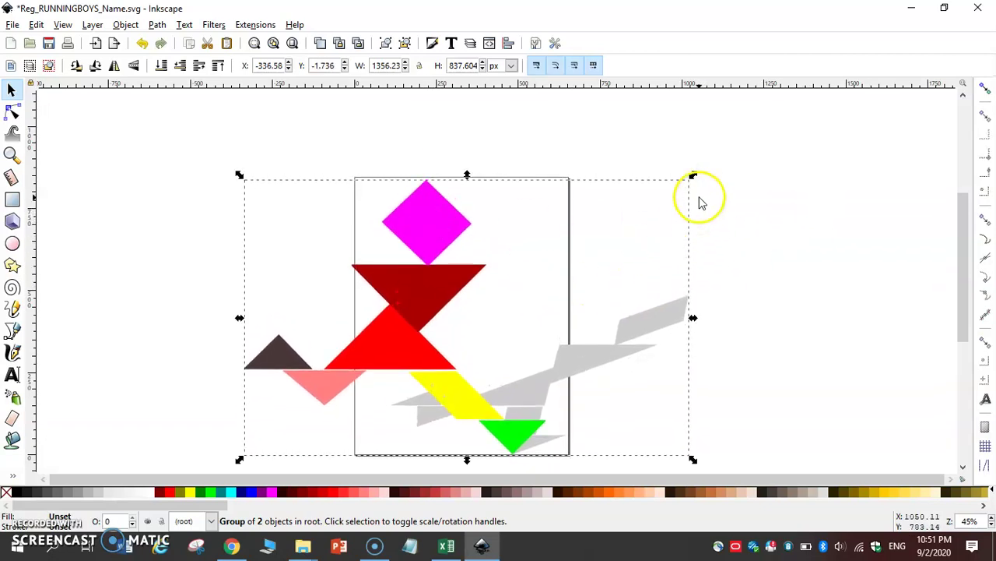
drag(698, 179, 456, 355)
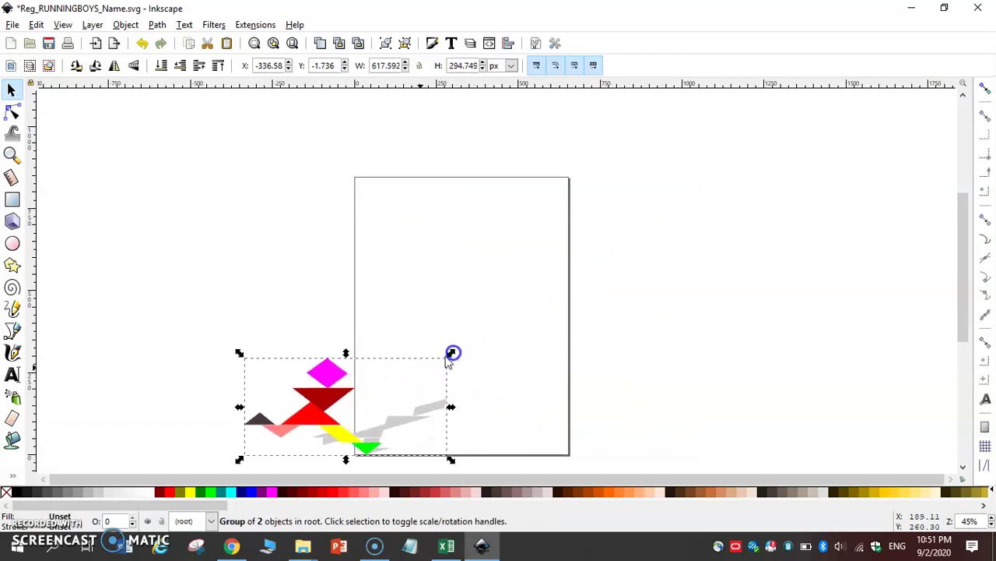
drag(326, 400, 438, 294)
click(621, 296)
scroll(638, 284, down, 1)
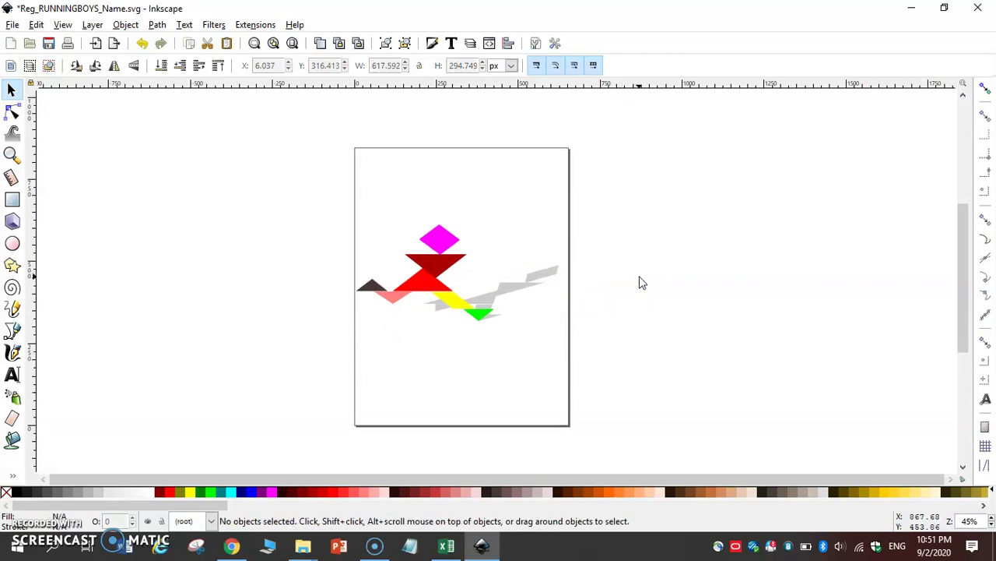
scroll(639, 283, up, 1)
drag(366, 261, 369, 257)
click(633, 289)
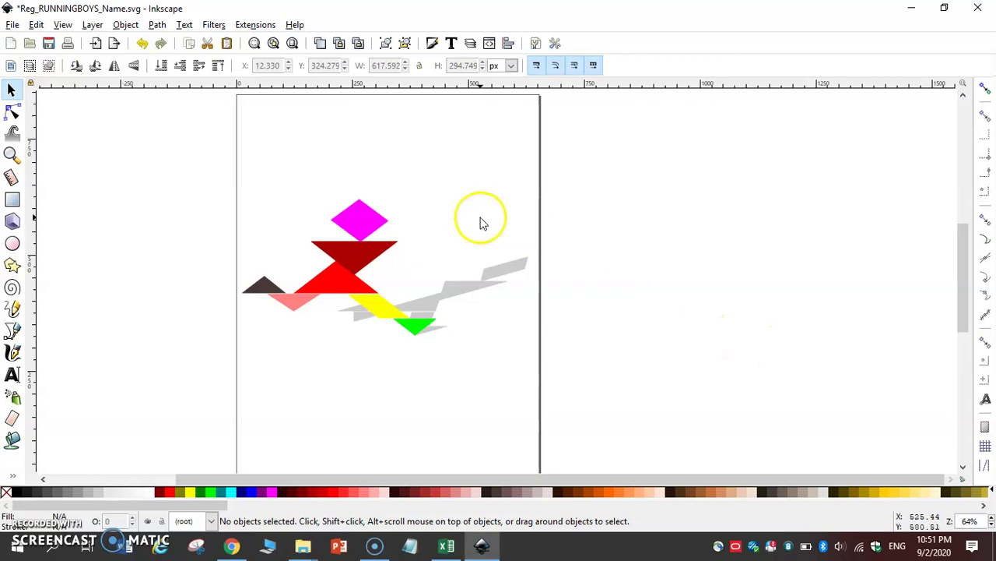
Step: Type 'Name :', 'Class :' and 'Date :' as stacked text lines below the running figure
click(11, 377)
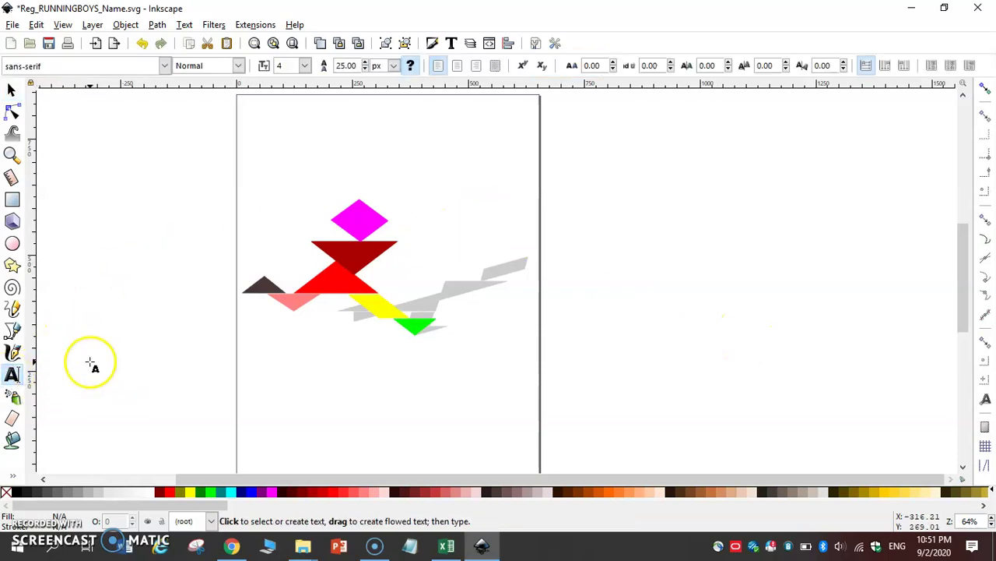
click(285, 371)
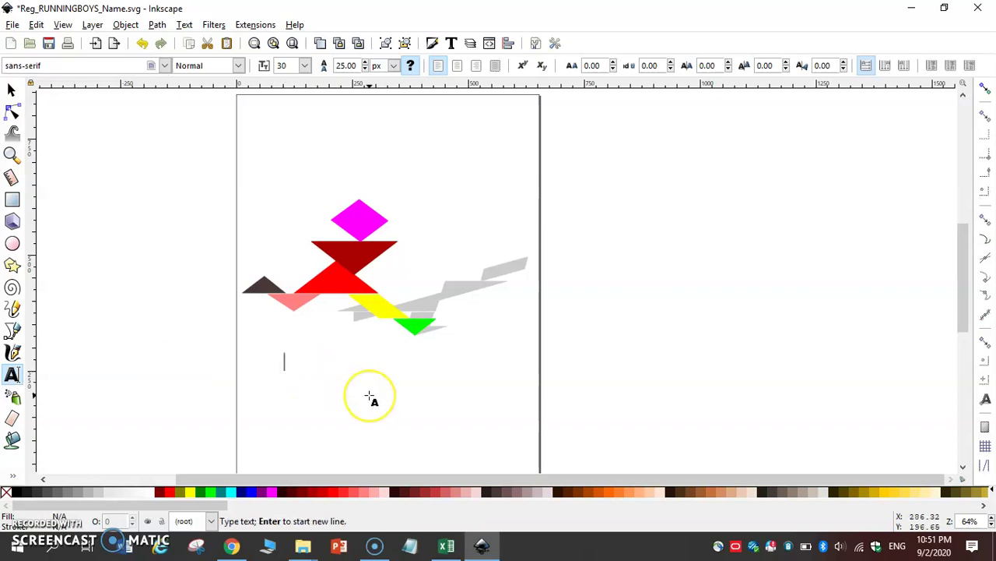
text(Na)
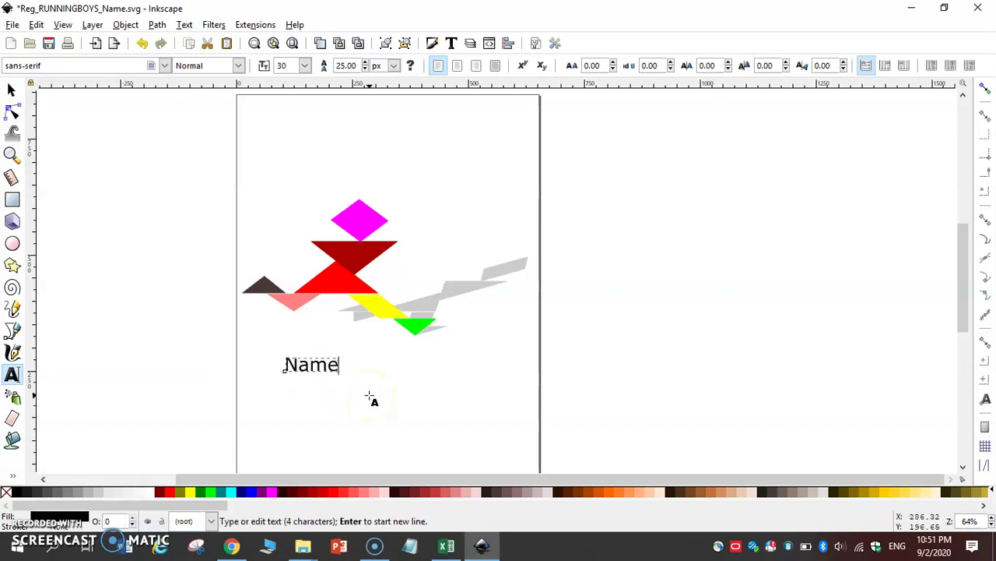
text(me)
key(Return)
text(Class :)
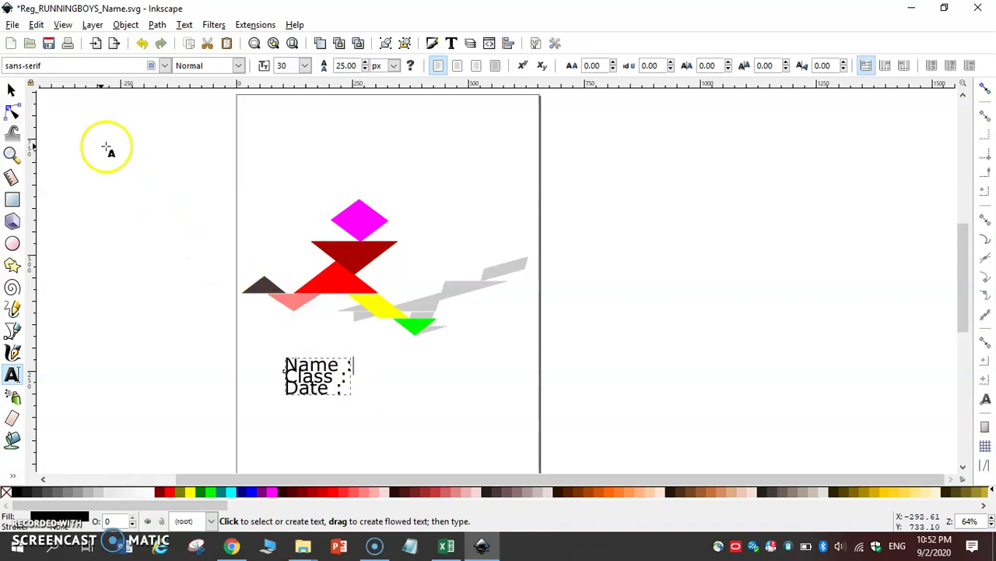
click(11, 91)
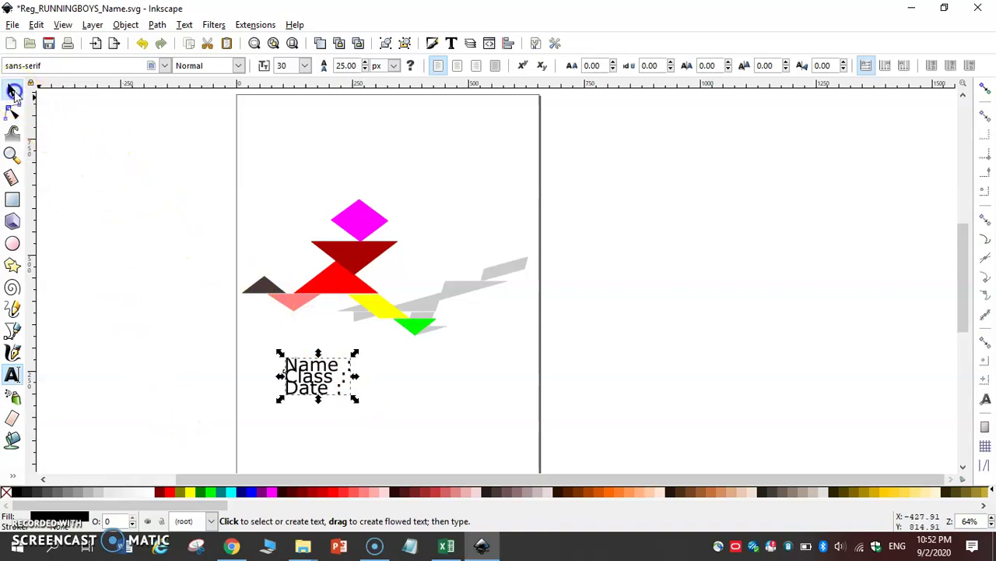
click(143, 164)
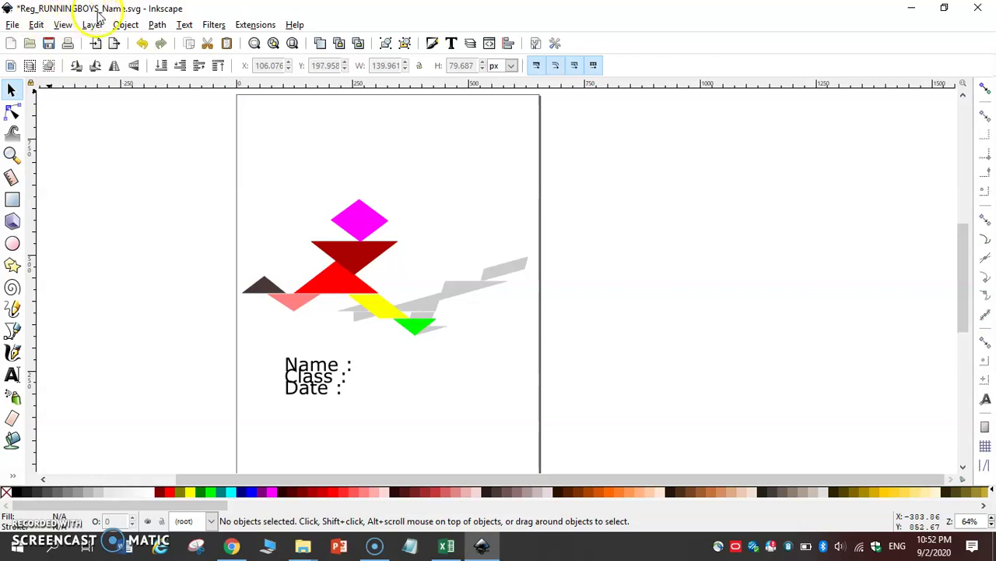
Step: Save the drawing as Reg_RUNNINGBOYS_Name.svg with File > Save
click(14, 25)
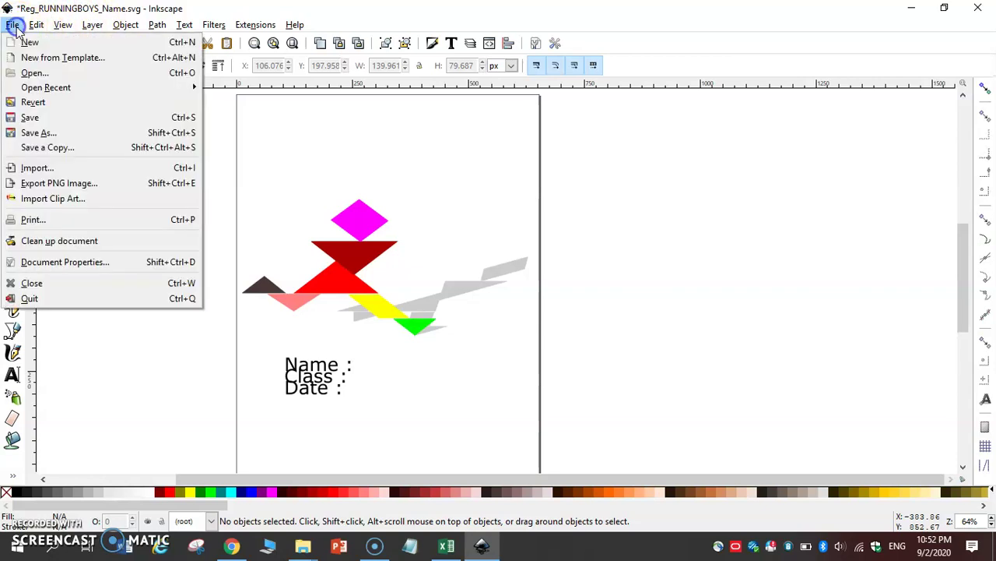
click(31, 117)
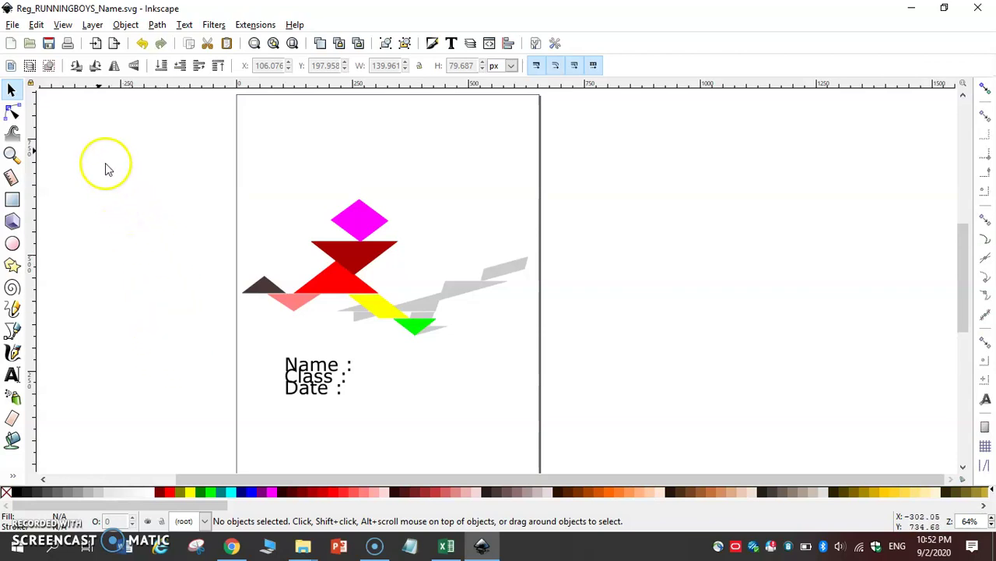
Step: Set up a whole-page PNG export named Reg_RUNNINGBOYS_Name.png at 173 × 224 pixels
click(13, 25)
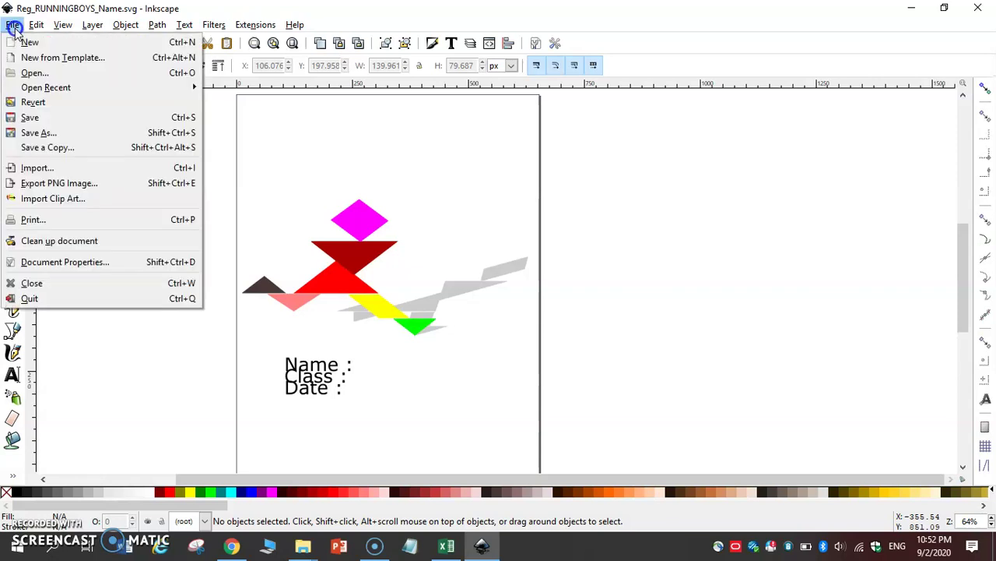
click(39, 186)
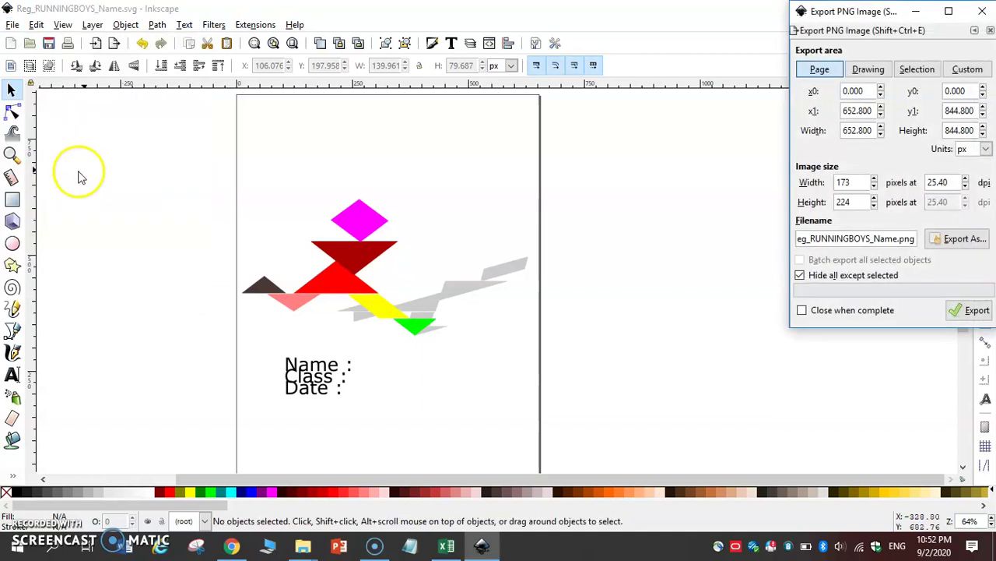
drag(848, 21, 604, 116)
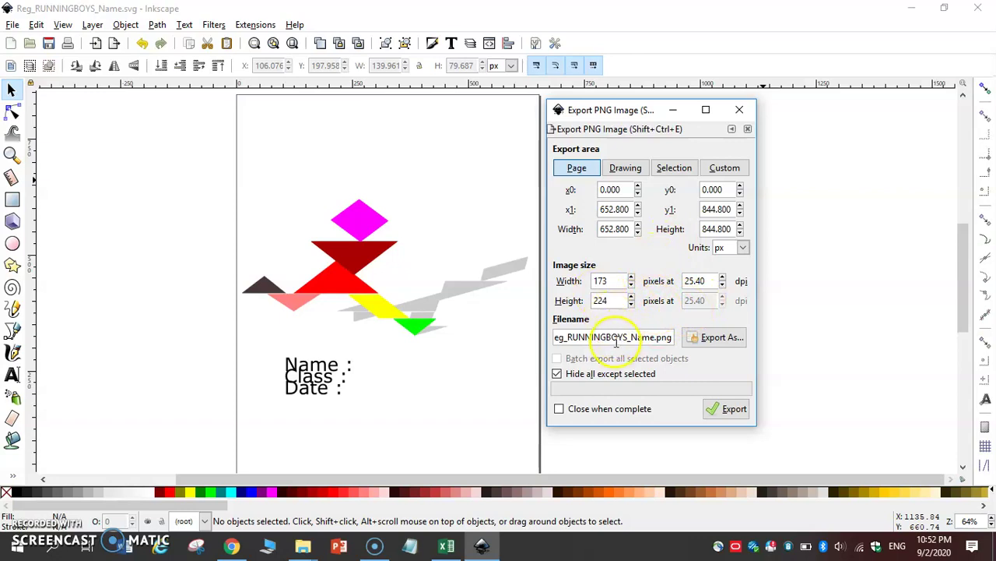
drag(592, 338, 672, 341)
click(658, 340)
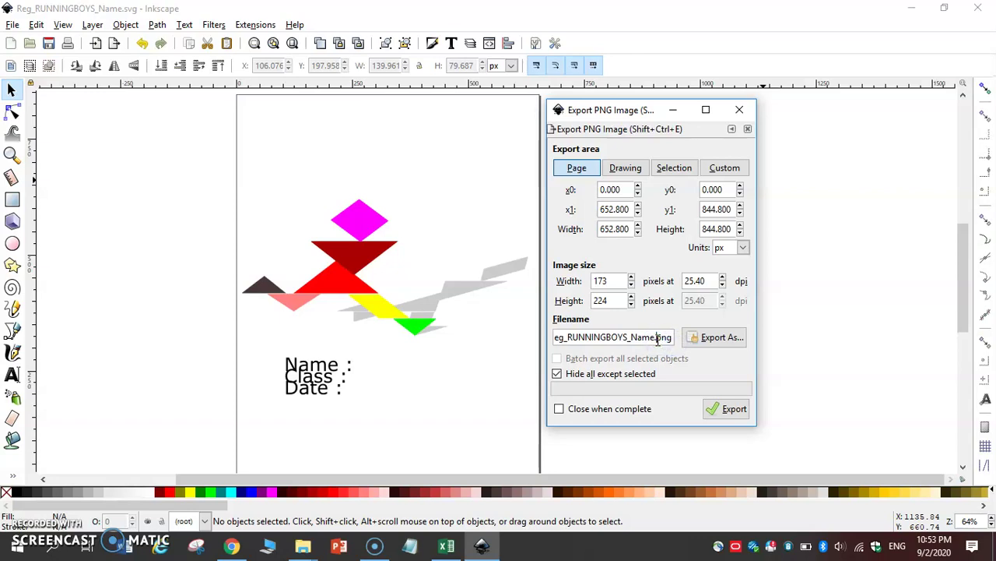